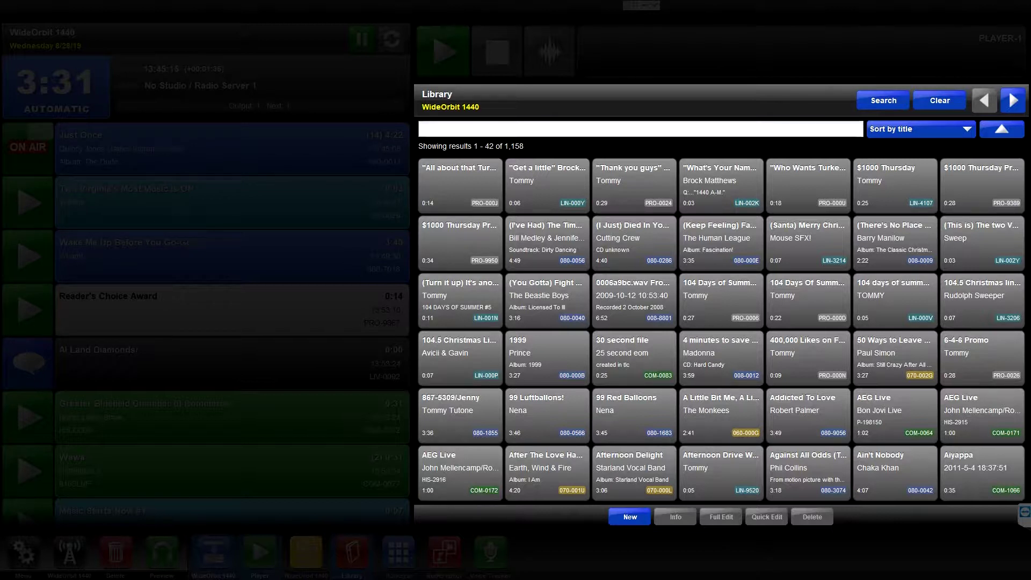
Search the library for $1000, clear it, and page through results 43–126 and back to page one
{"action": "left_click", "coordinate": [669, 128]}
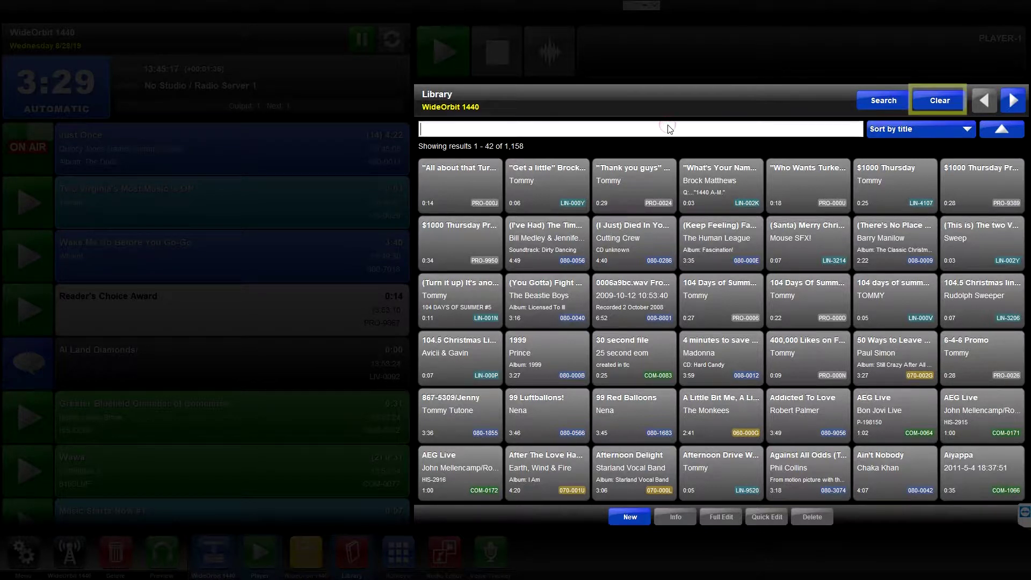
{"action": "type", "text": "$1"}
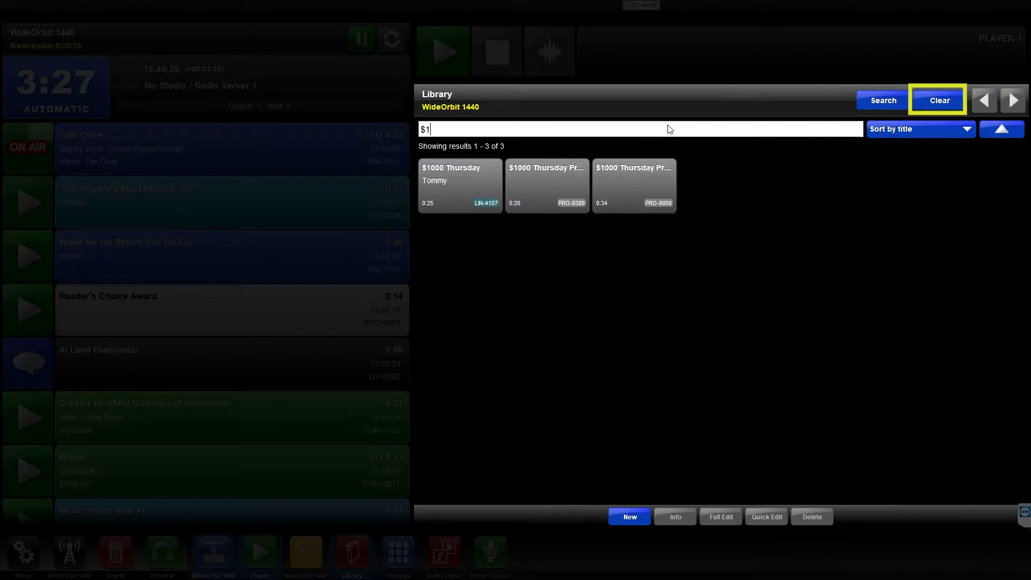
{"action": "type", "text": "000"}
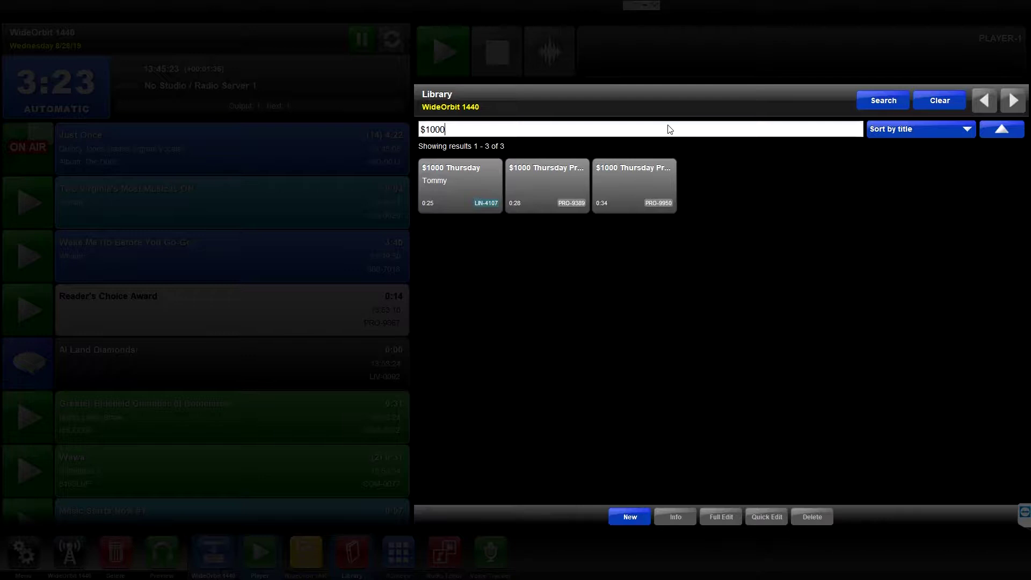
{"action": "left_click", "coordinate": [930, 102]}
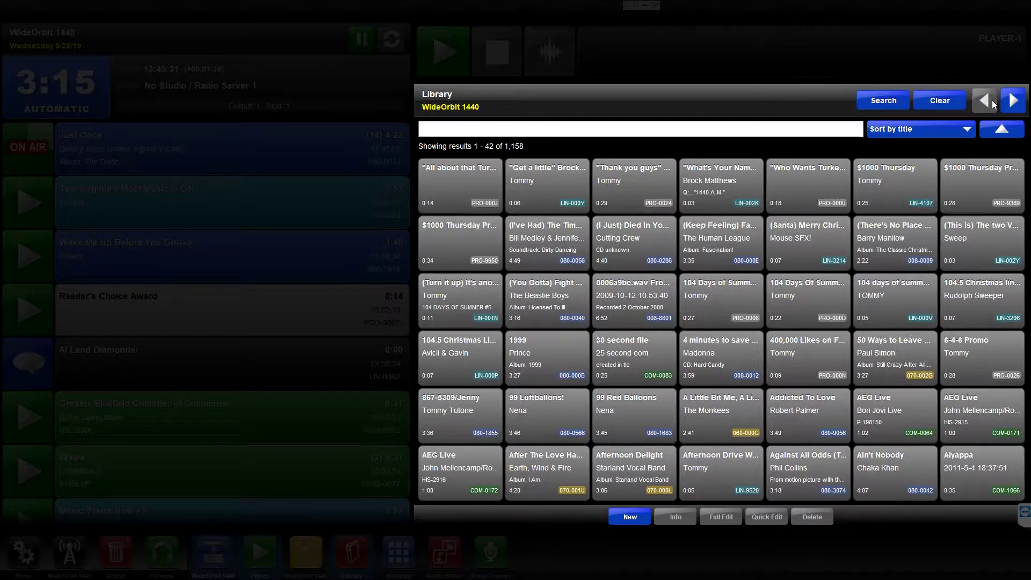
{"action": "left_click", "coordinate": [1011, 102]}
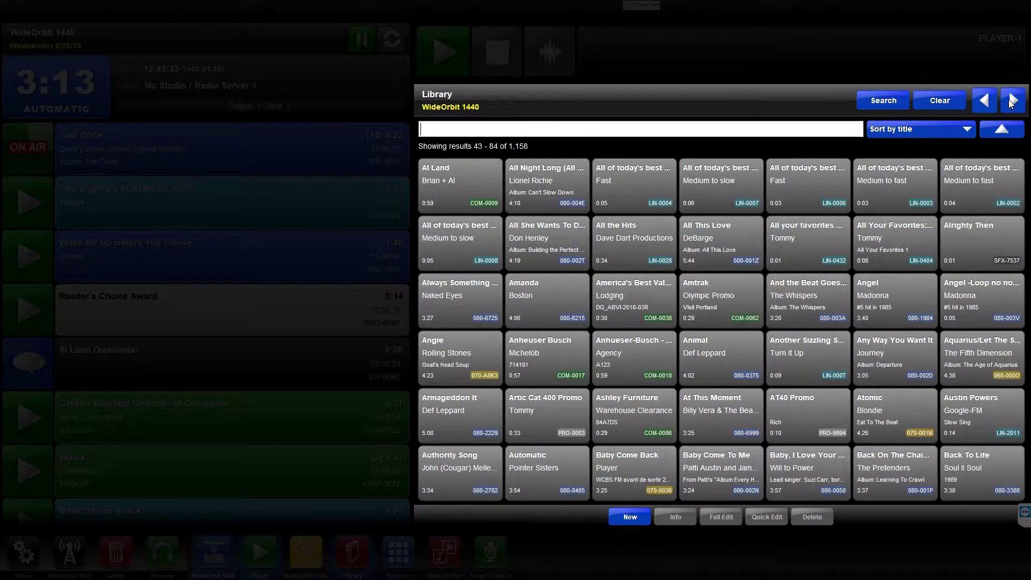
{"action": "left_click", "coordinate": [1011, 102]}
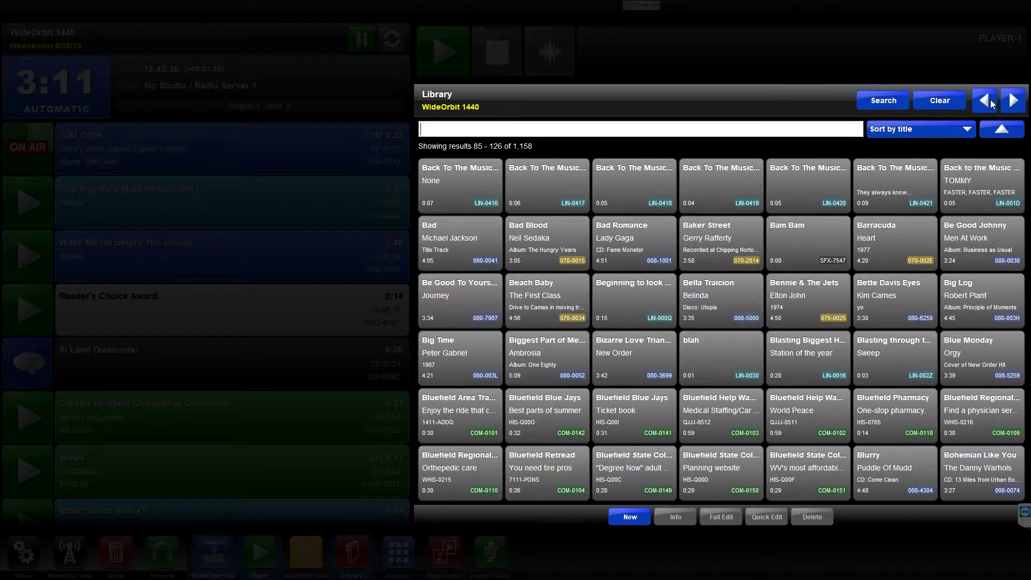
{"action": "left_click", "coordinate": [991, 103]}
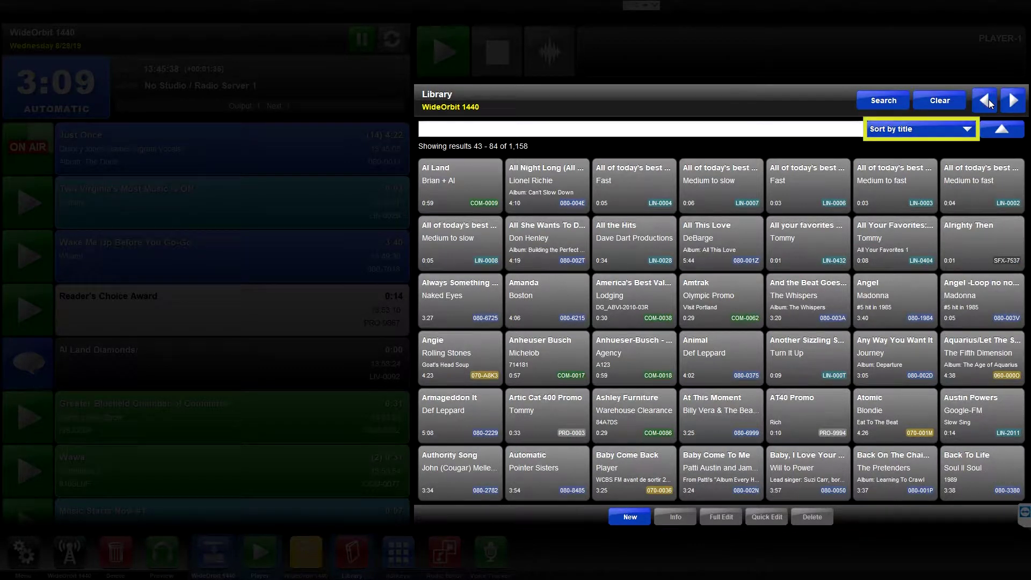
{"action": "left_click", "coordinate": [992, 103]}
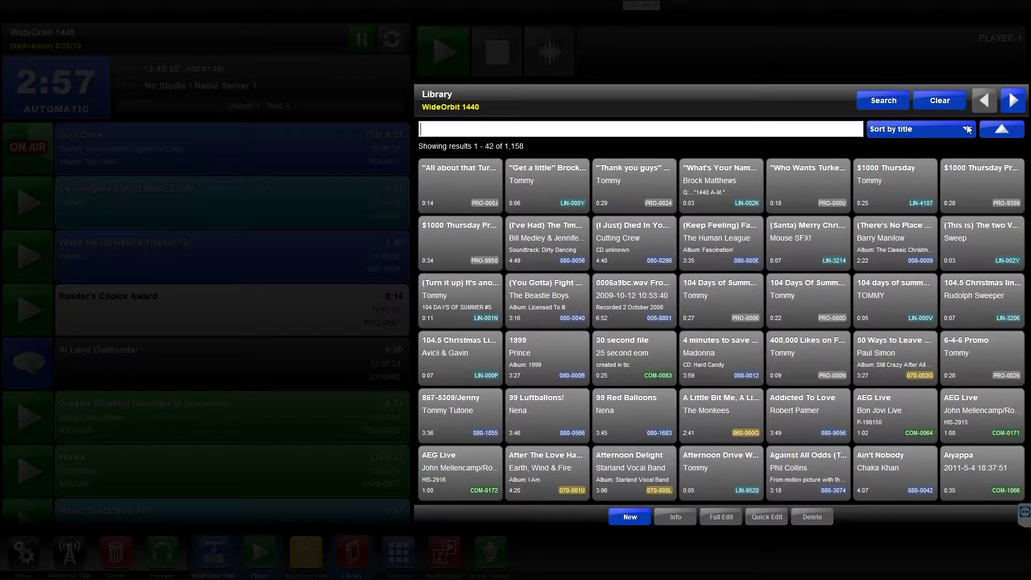
Browse the sort options (trivia, length, created date, stop date) while keeping title order
{"action": "left_click", "coordinate": [968, 129]}
{"action": "key", "text": "Down"}
{"action": "key", "text": "Down"}
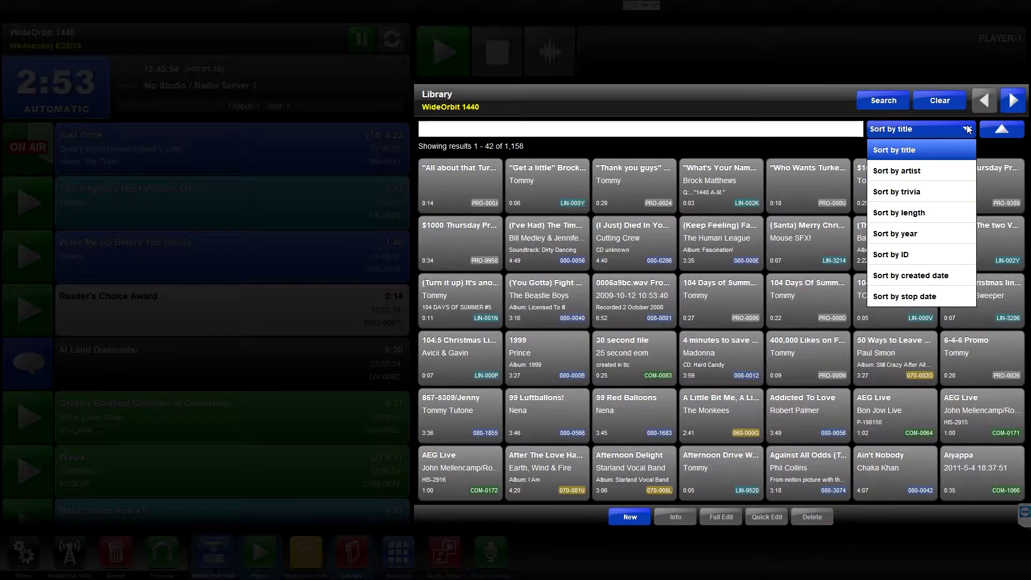
{"action": "key", "text": "Down"}
{"action": "key", "text": "Down"}
{"action": "key", "text": "Down"}
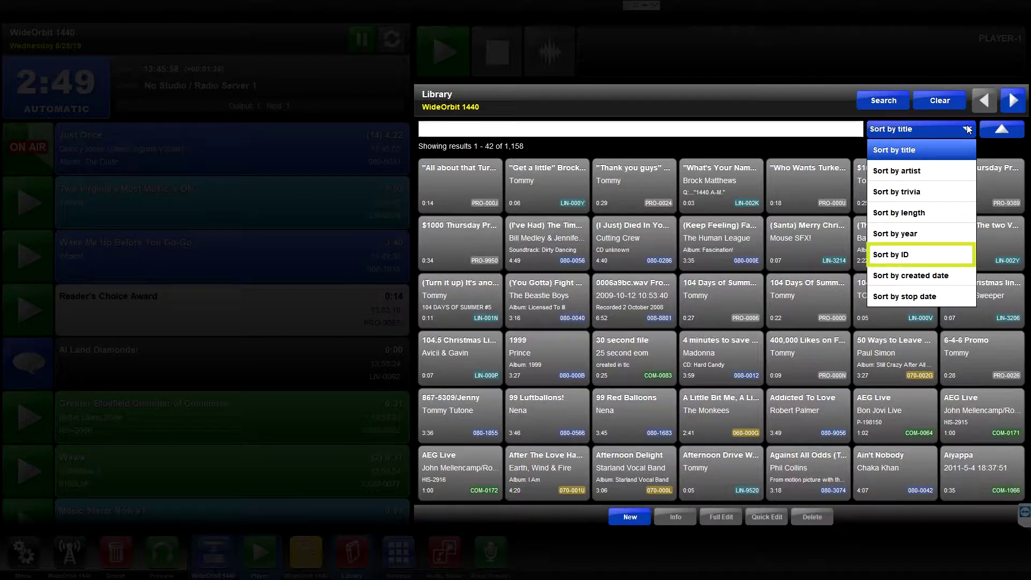
{"action": "key", "text": "Down"}
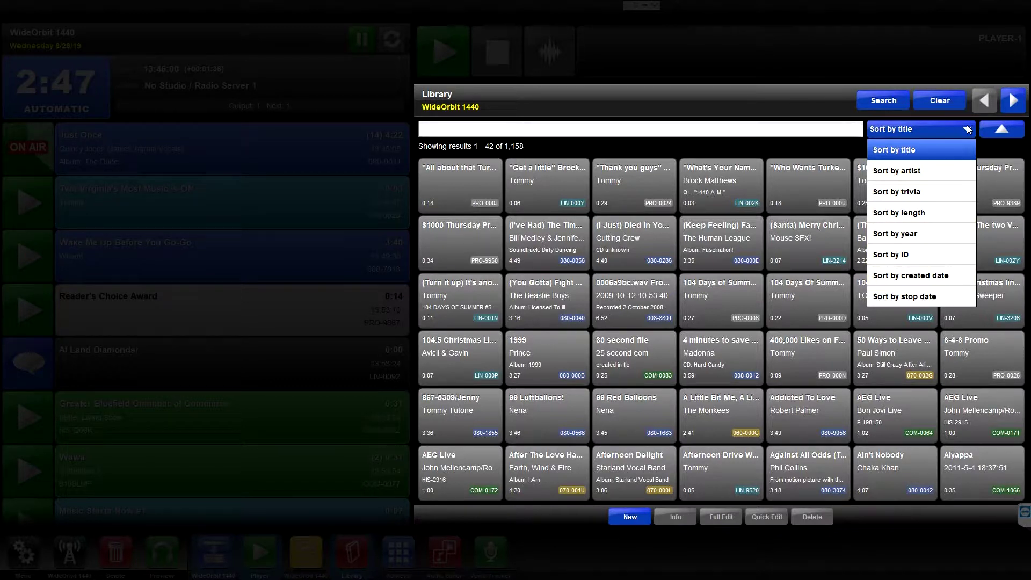
{"action": "key", "text": "Down"}
{"action": "left_click", "coordinate": [968, 130]}
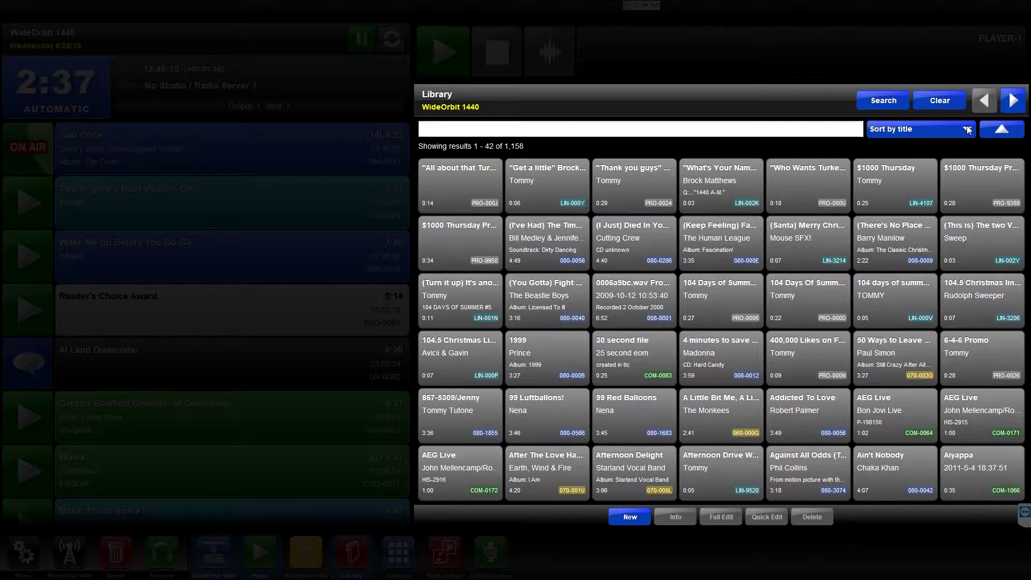
Toggle the results between descending and ascending title order, ending ascending
{"action": "left_click", "coordinate": [1002, 130]}
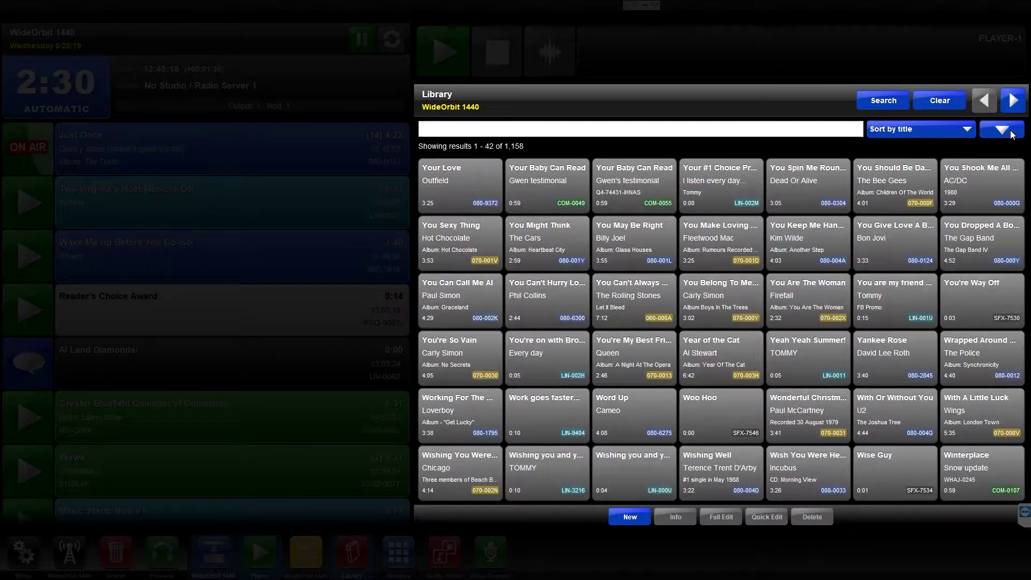
{"action": "left_click", "coordinate": [1012, 134]}
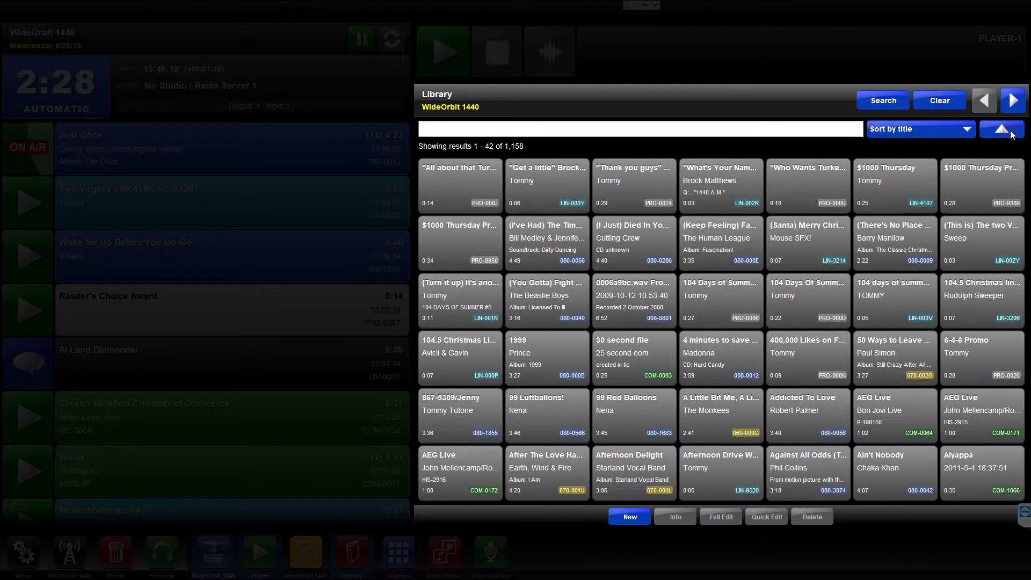
{"action": "left_click", "coordinate": [1012, 134]}
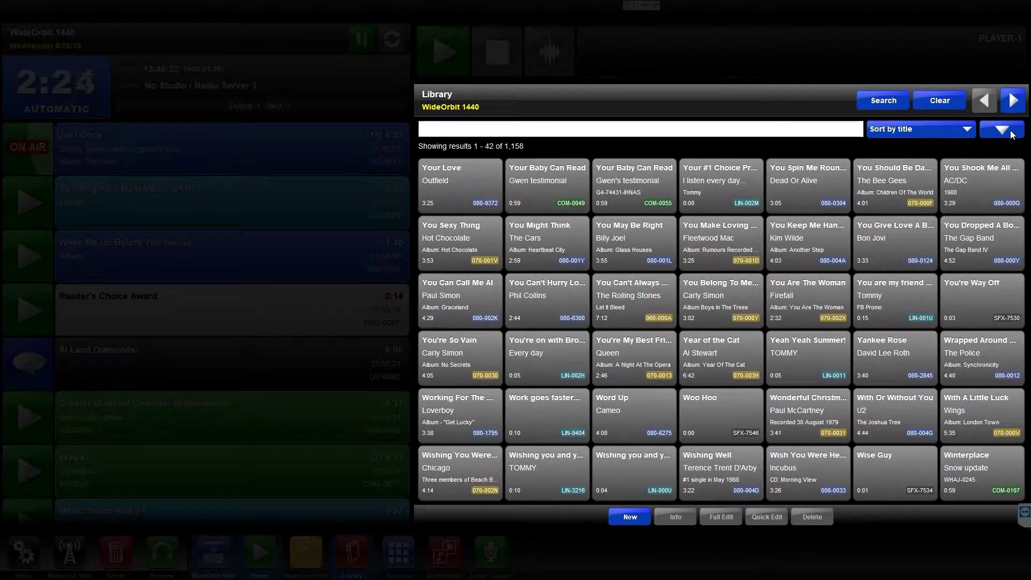
{"action": "left_click", "coordinate": [1012, 134]}
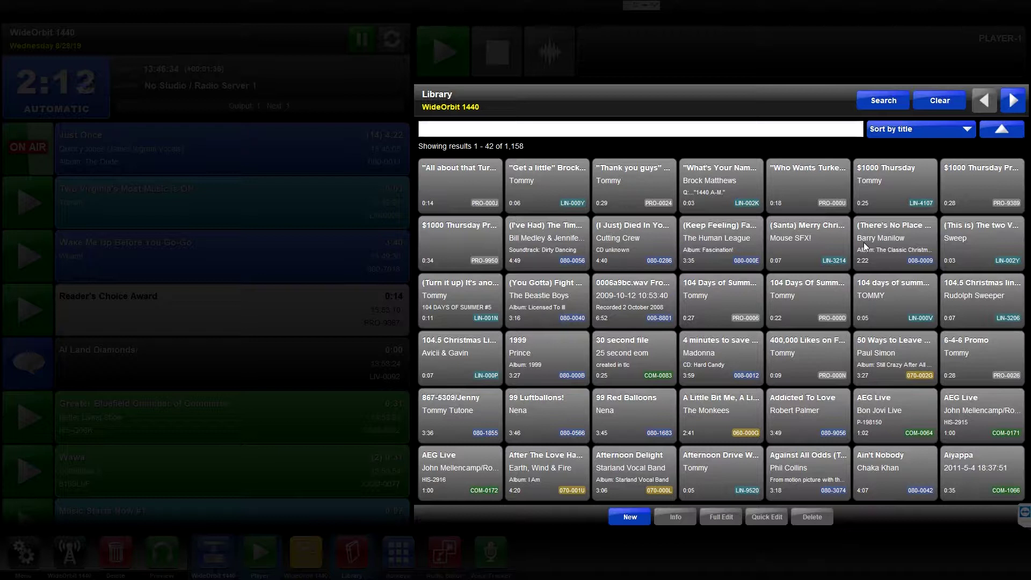
Start a new media asset, return to the library, and view then close Prince's 1999 details
{"action": "left_click", "coordinate": [630, 517]}
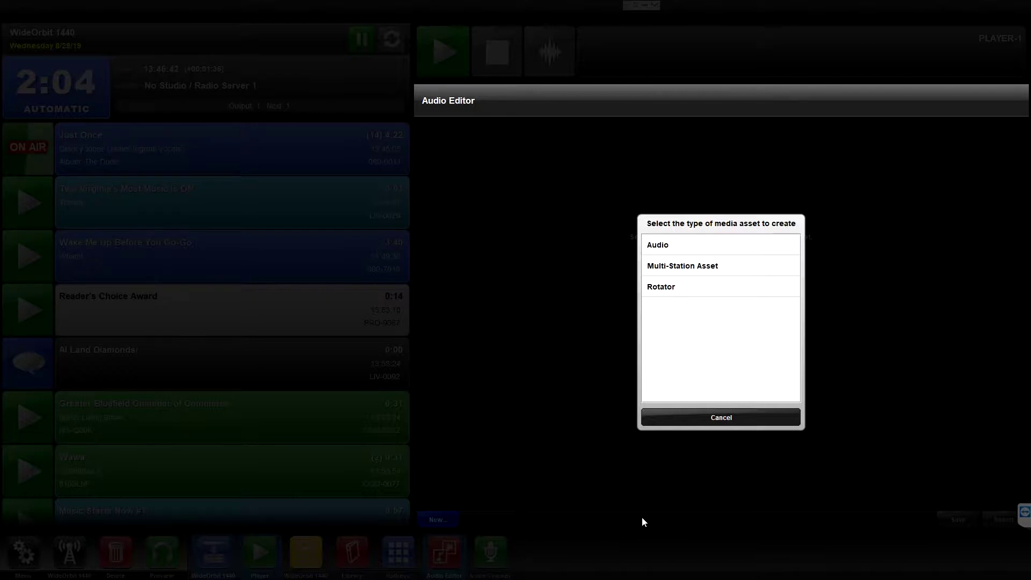
{"action": "left_click", "coordinate": [364, 561]}
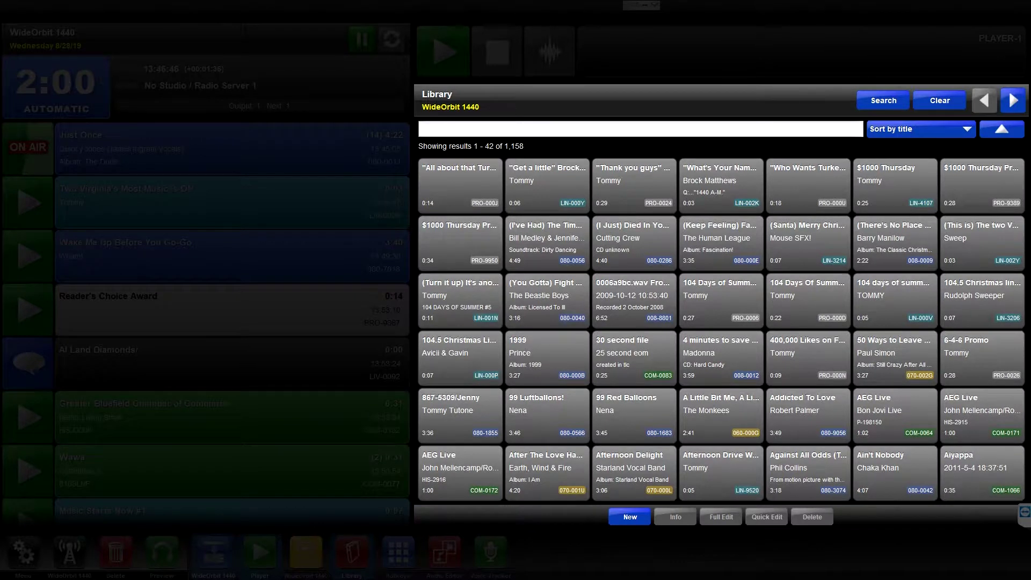
{"action": "left_click", "coordinate": [571, 373]}
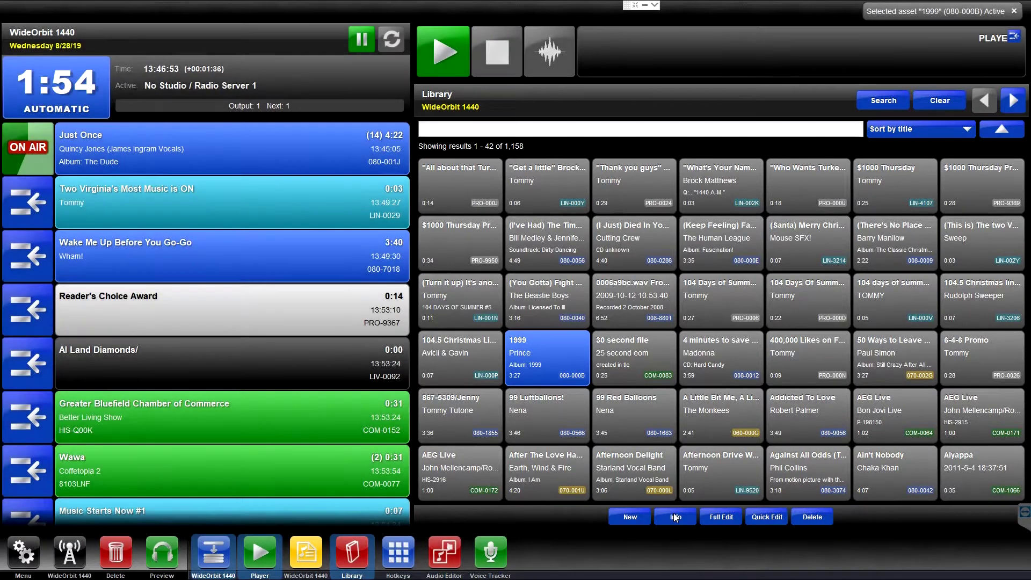
{"action": "left_click", "coordinate": [676, 517]}
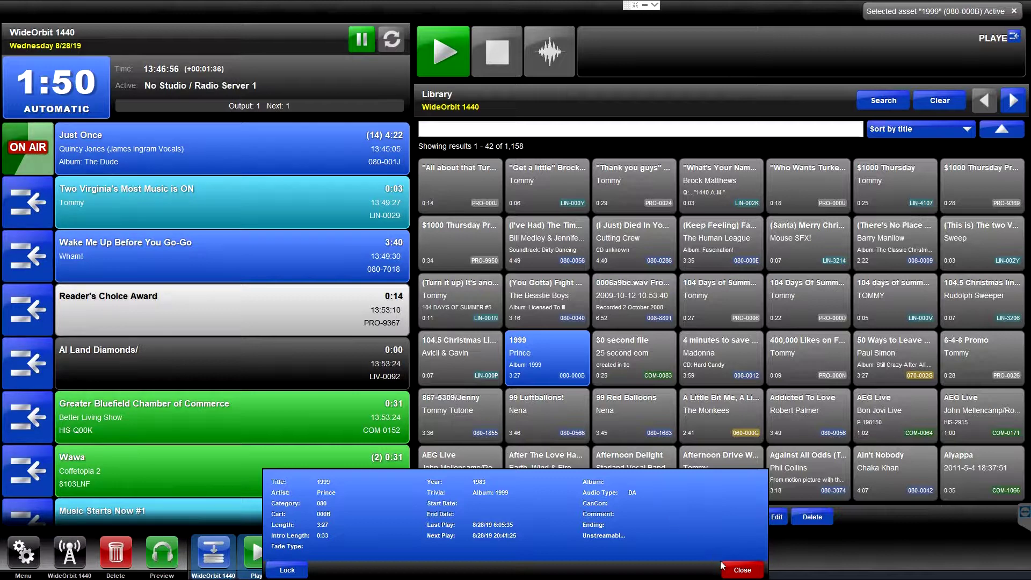
{"action": "left_click", "coordinate": [734, 573]}
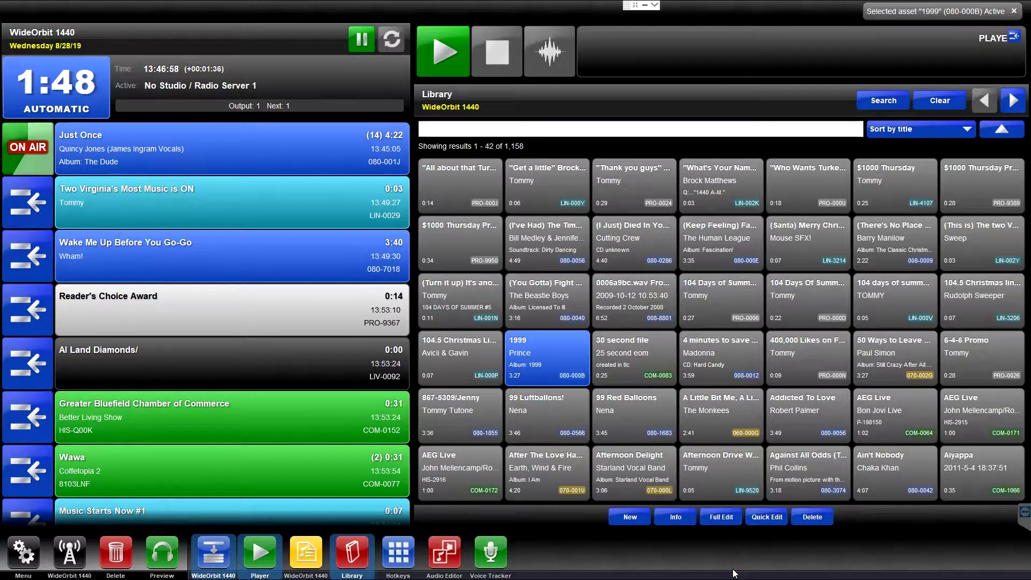
Back out of full editing for 1999, then review its waveform in Quick Edit and close unchanged
{"action": "left_click", "coordinate": [723, 517]}
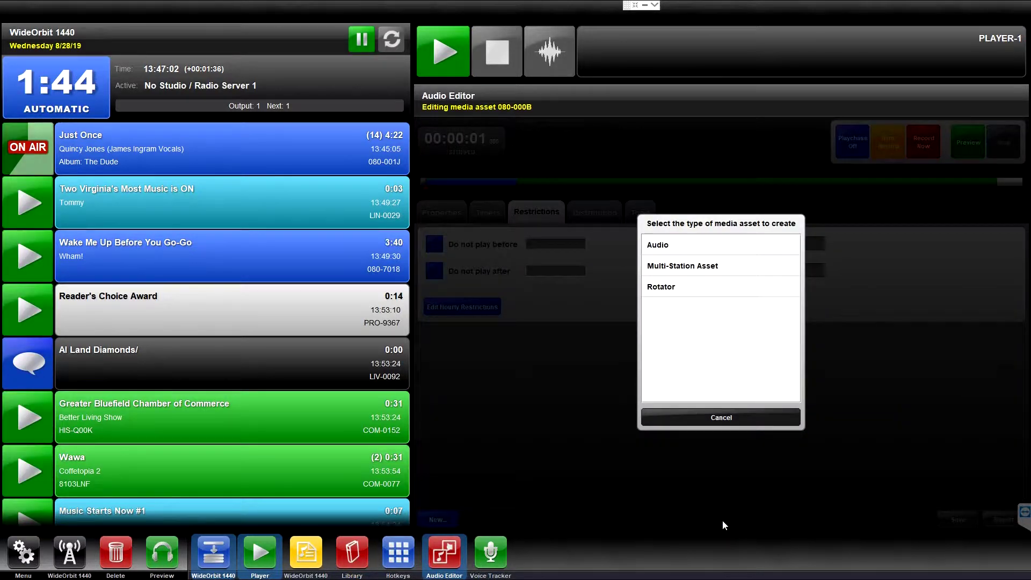
{"action": "left_click", "coordinate": [720, 422]}
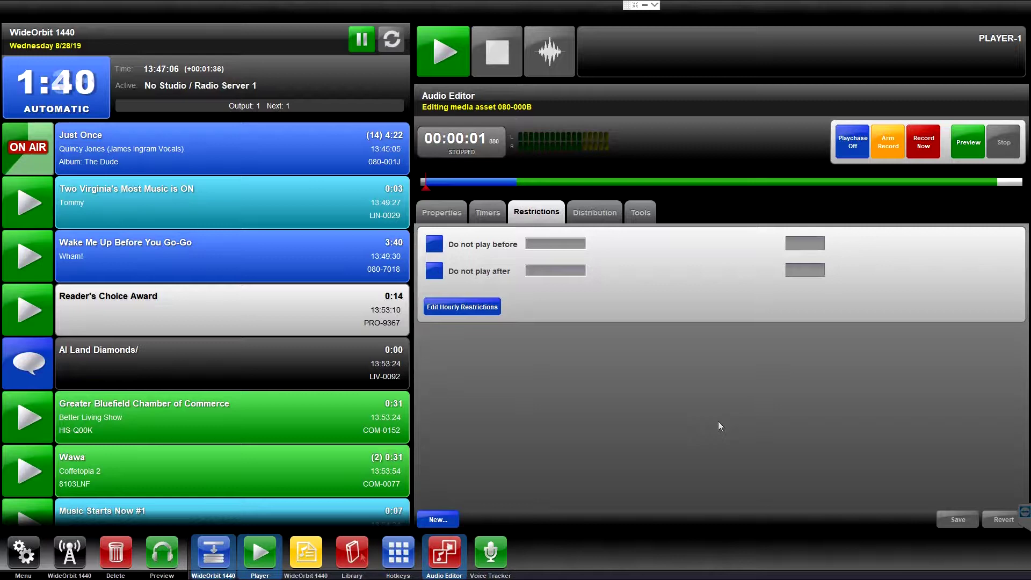
{"action": "left_click", "coordinate": [352, 553]}
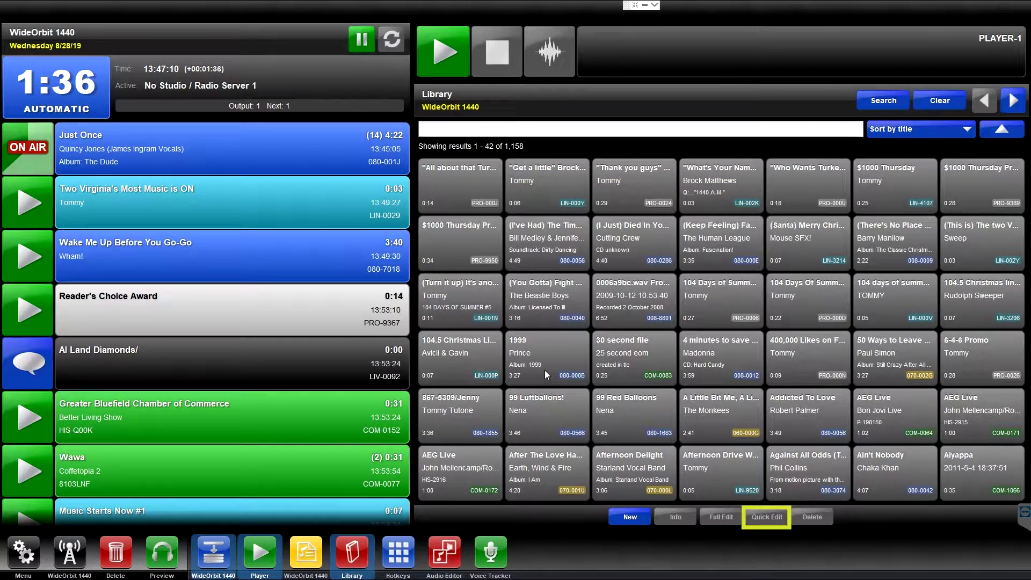
{"action": "left_click", "coordinate": [548, 375]}
{"action": "left_click", "coordinate": [766, 518]}
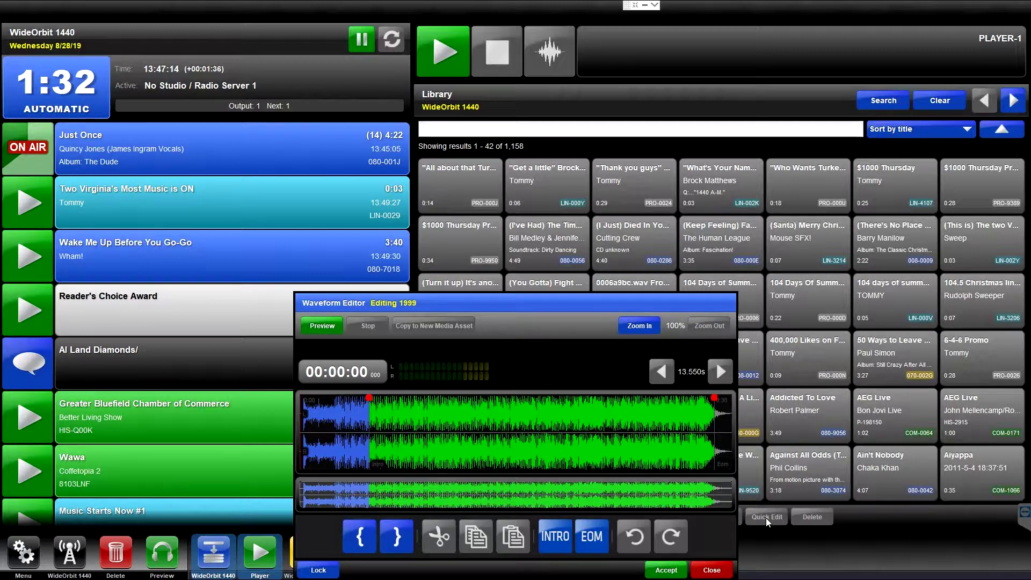
{"action": "left_click", "coordinate": [712, 570]}
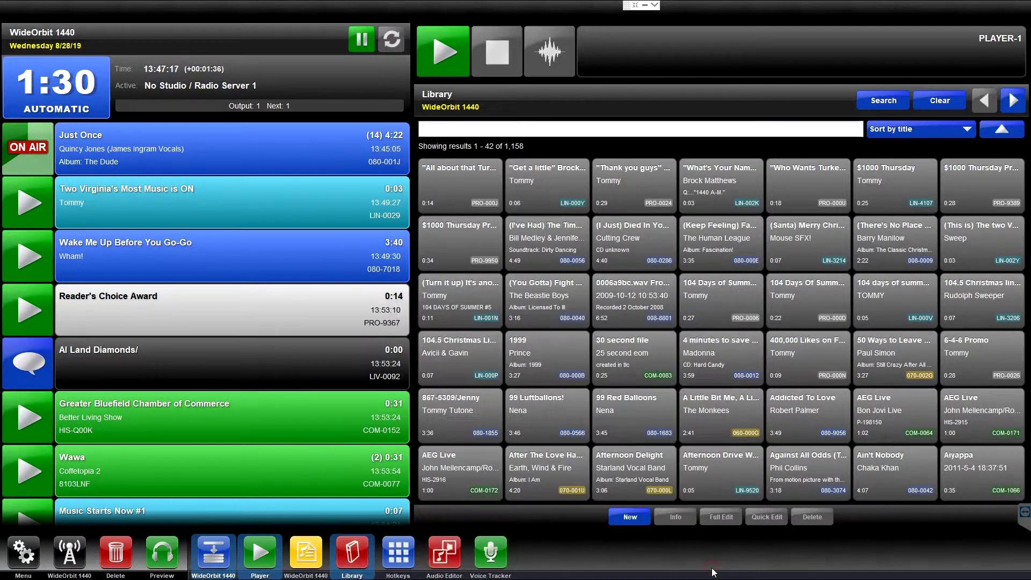
{"action": "left_click", "coordinate": [586, 372]}
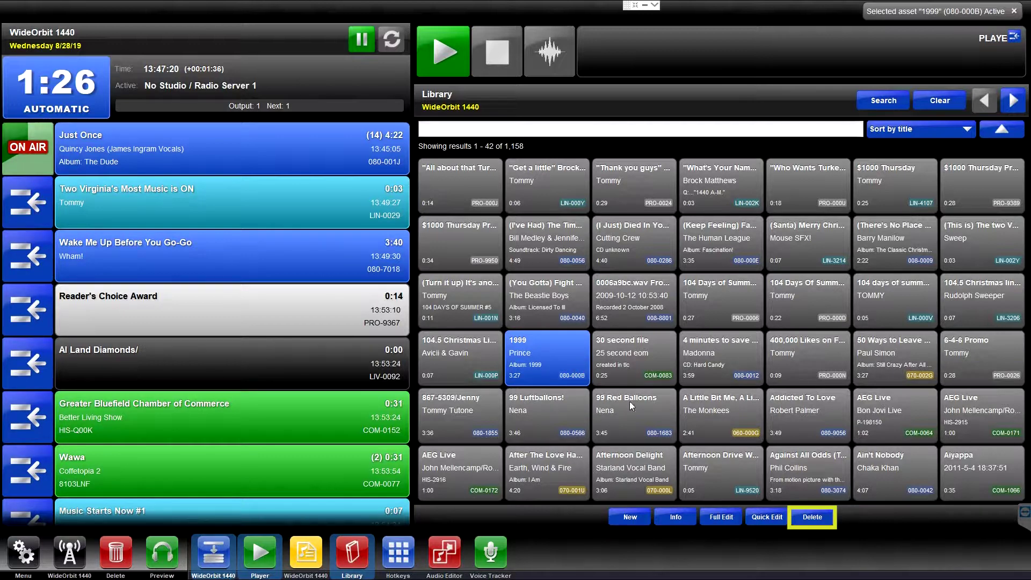
{"action": "left_click", "coordinate": [813, 518]}
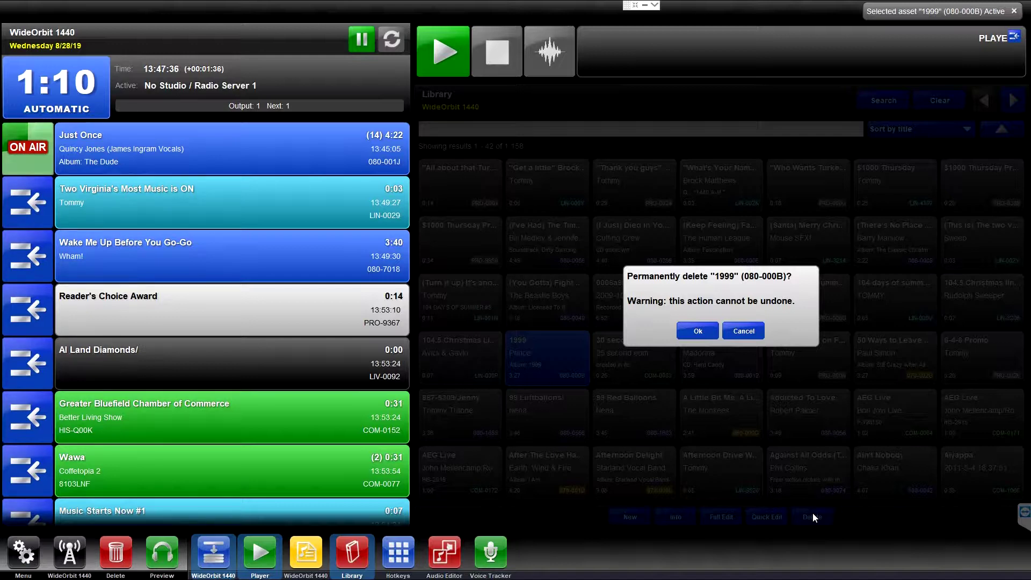
{"action": "left_click", "coordinate": [744, 331]}
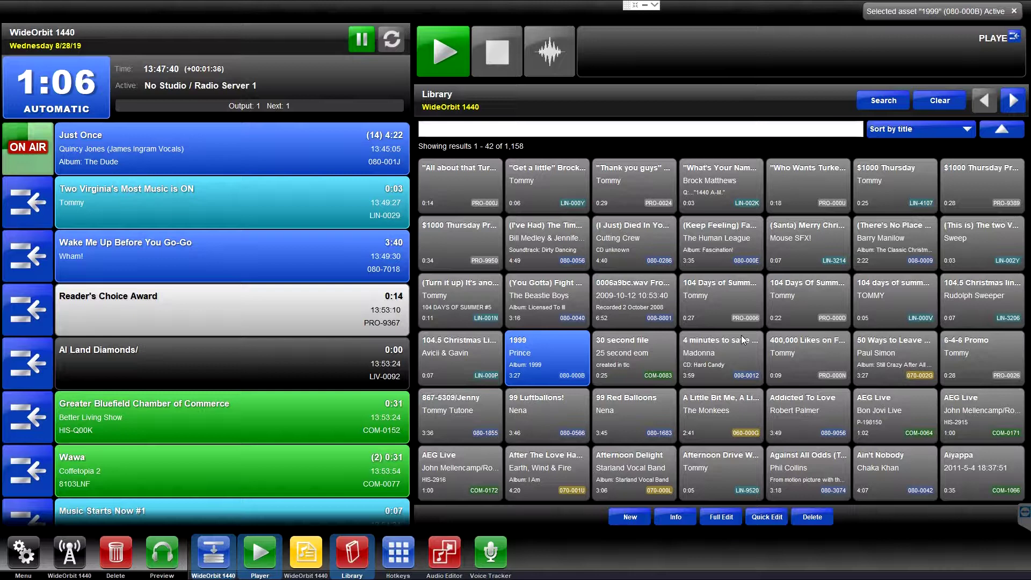
{"action": "left_click", "coordinate": [574, 378]}
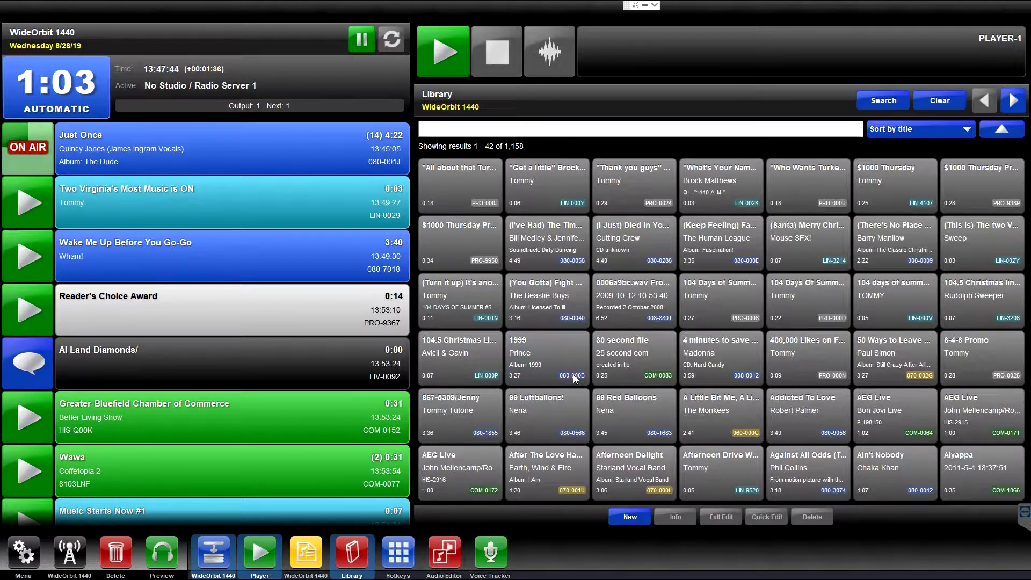
Search for 'Madonna Like', clear it, then type Com/ to list the 201 Com-category assets
{"action": "left_click", "coordinate": [431, 130]}
{"action": "type", "text": "Mado"}
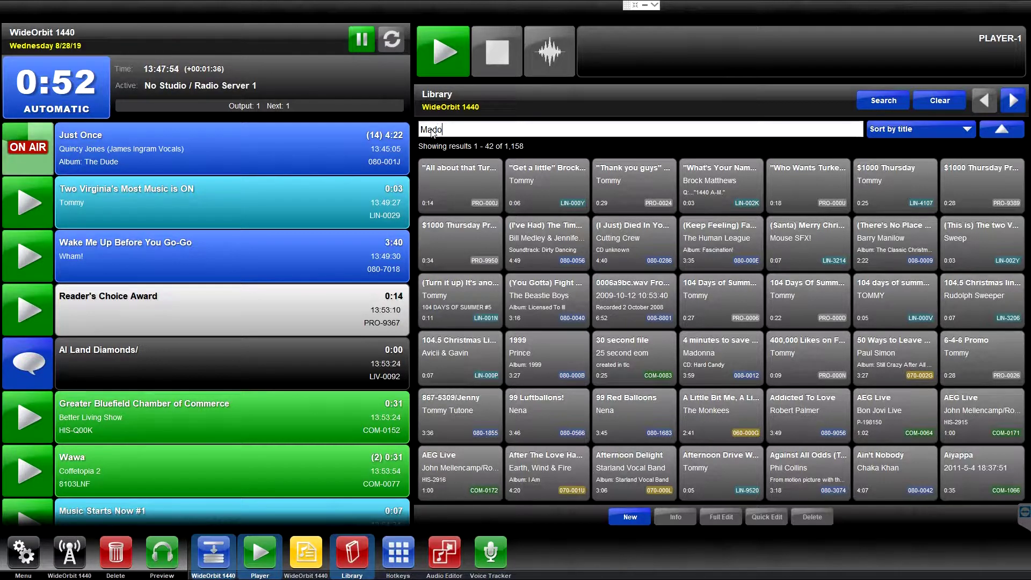
{"action": "type", "text": "nna Like"}
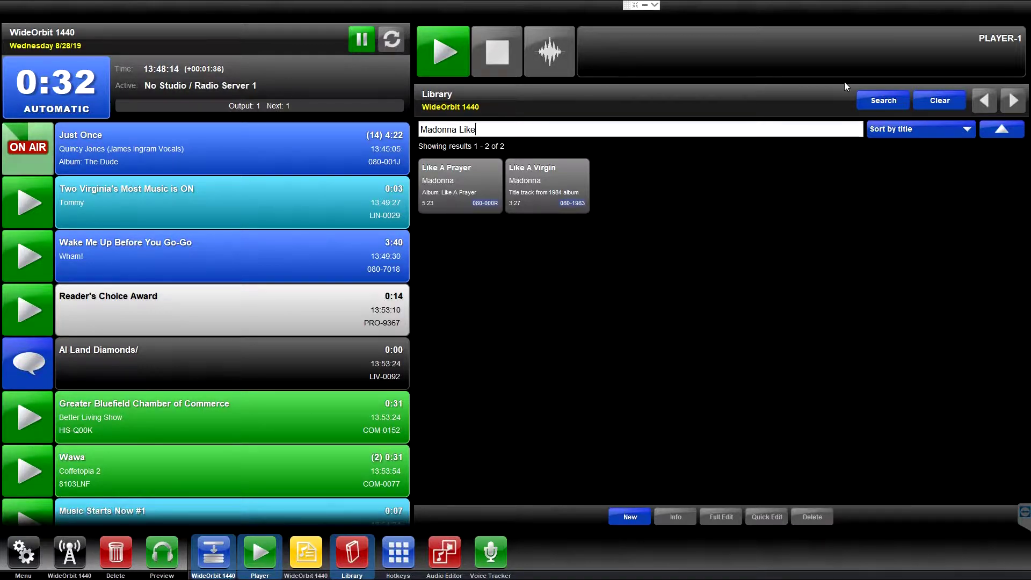
{"action": "left_click", "coordinate": [953, 105]}
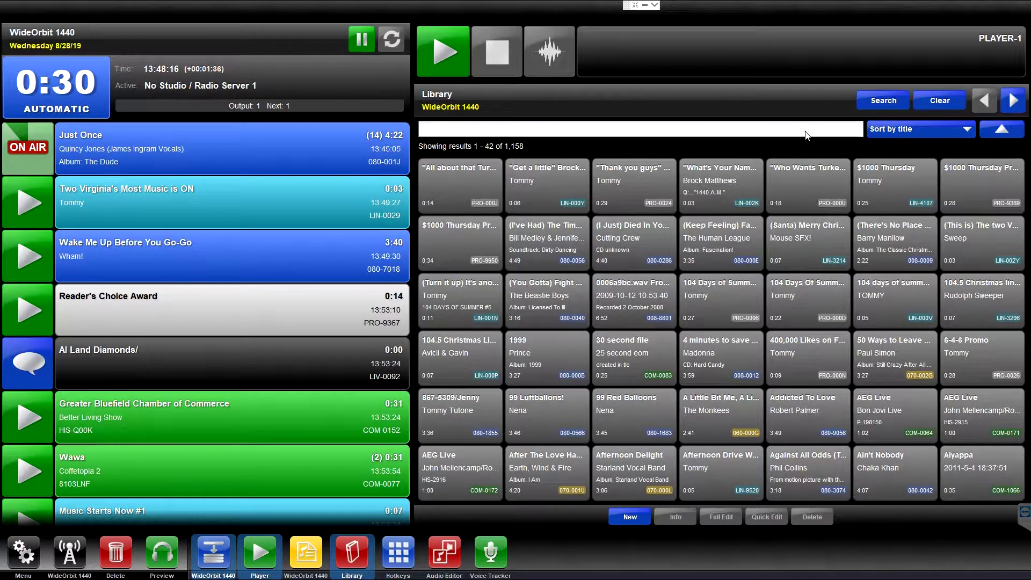
{"action": "type", "text": "Com"}
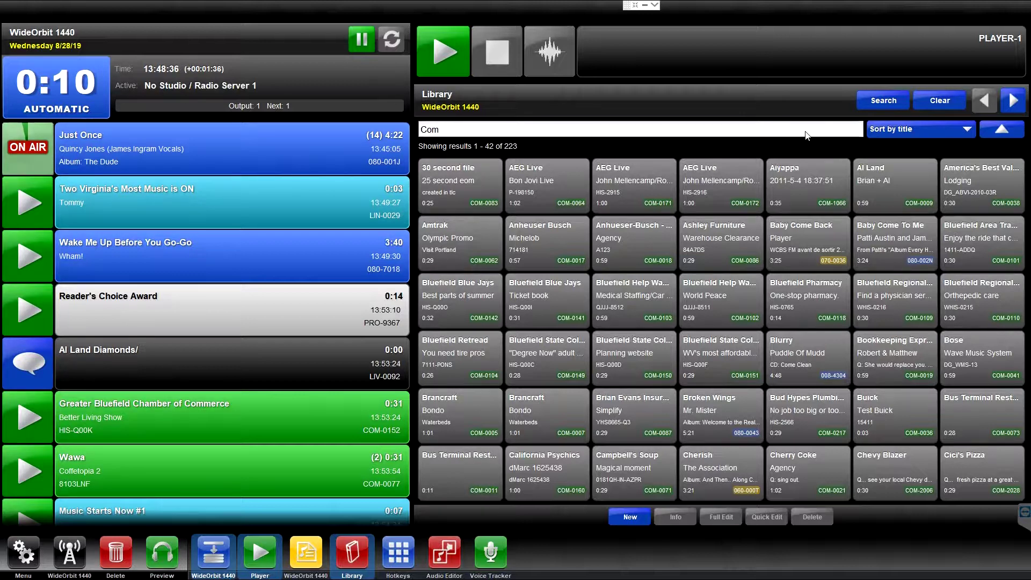
{"action": "type", "text": "/"}
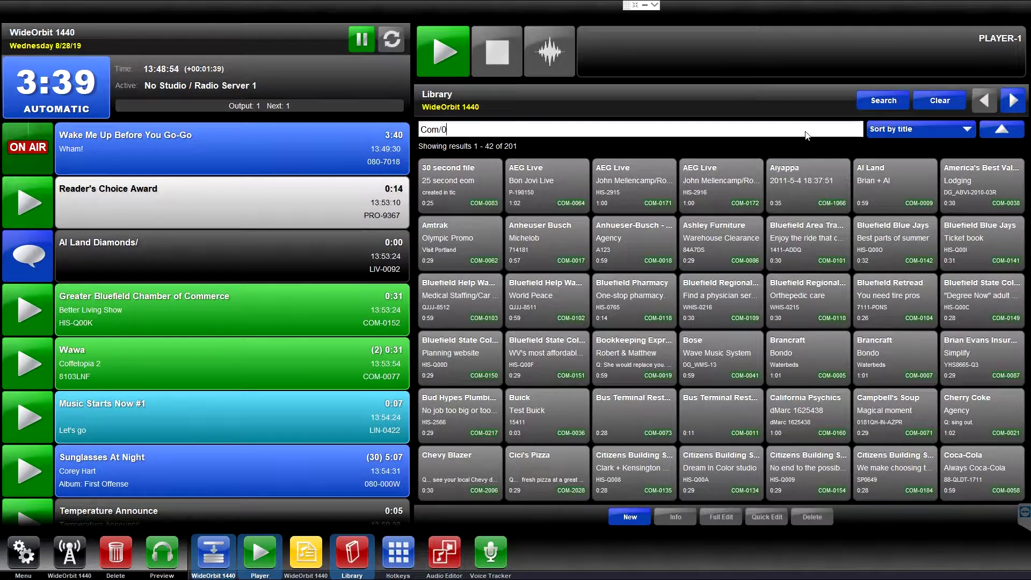
Try the searches Com/0102 and Com/ Book, then clear to list all 1,158 assets
{"action": "type", "text": "0102"}
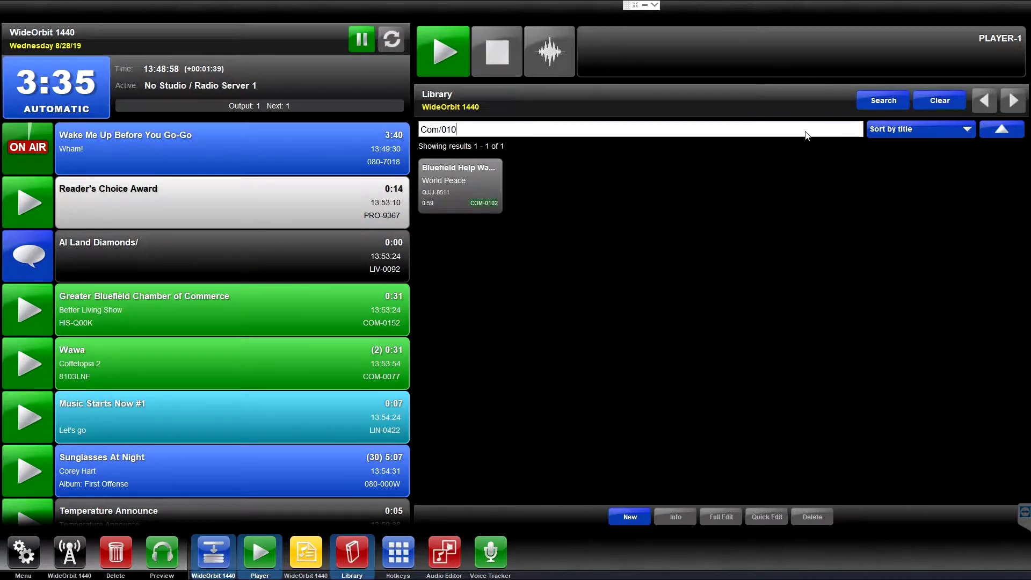
{"action": "key", "text": "BackSpace"}
{"action": "key", "text": "BackSpace"}
{"action": "key", "text": "BackSpace"}
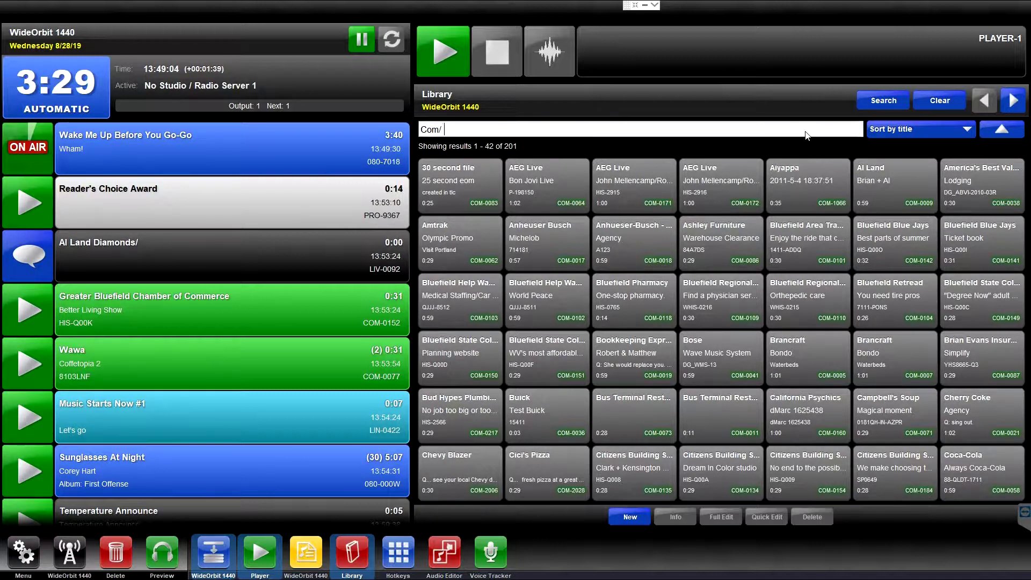
{"action": "type", "text": "oo"}
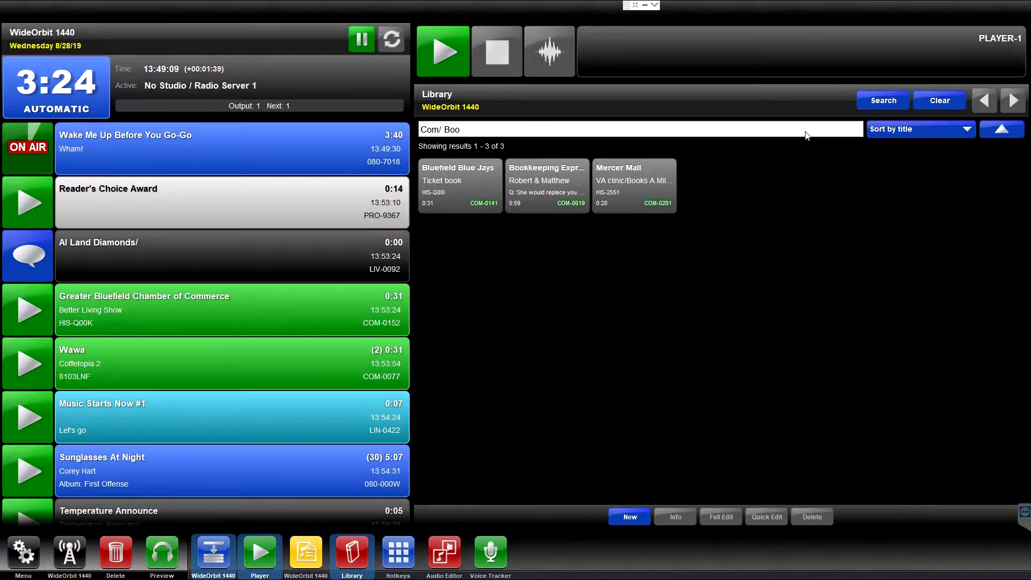
{"action": "type", "text": "k"}
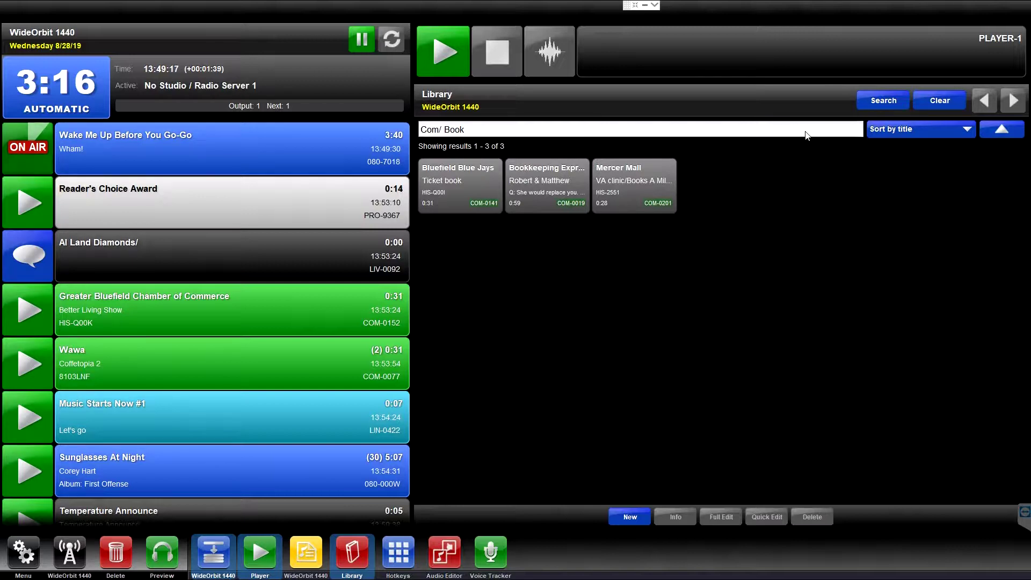
{"action": "left_click", "coordinate": [957, 93]}
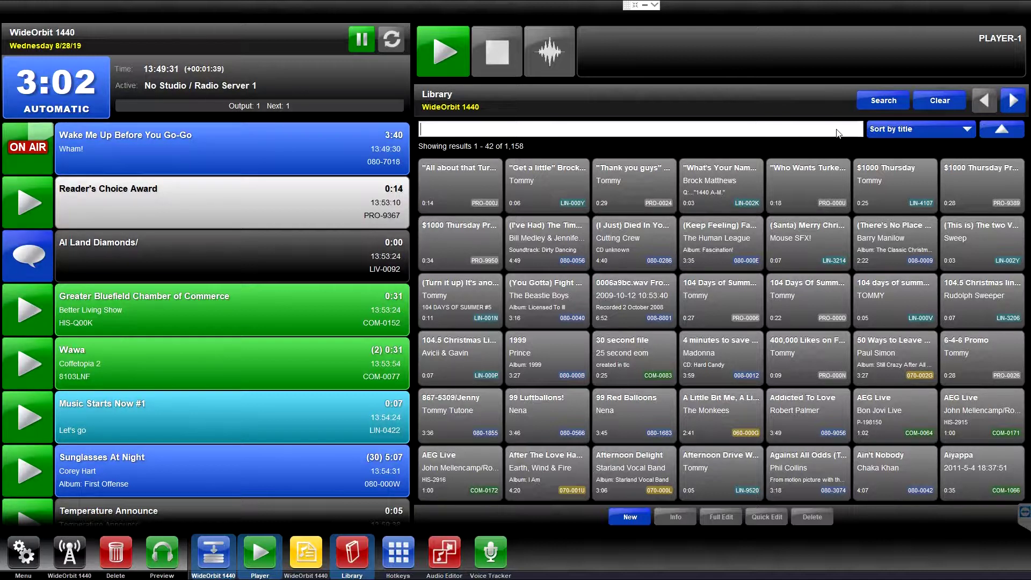
Search for category 080/ and then add the 3:00-3:30 length range
{"action": "type", "text": "080"}
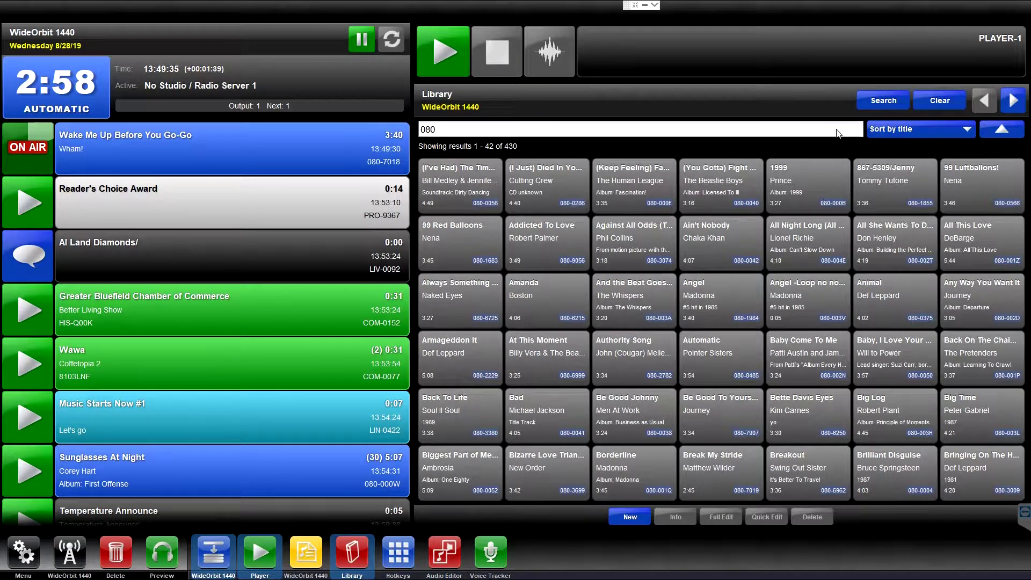
{"action": "type", "text": "/"}
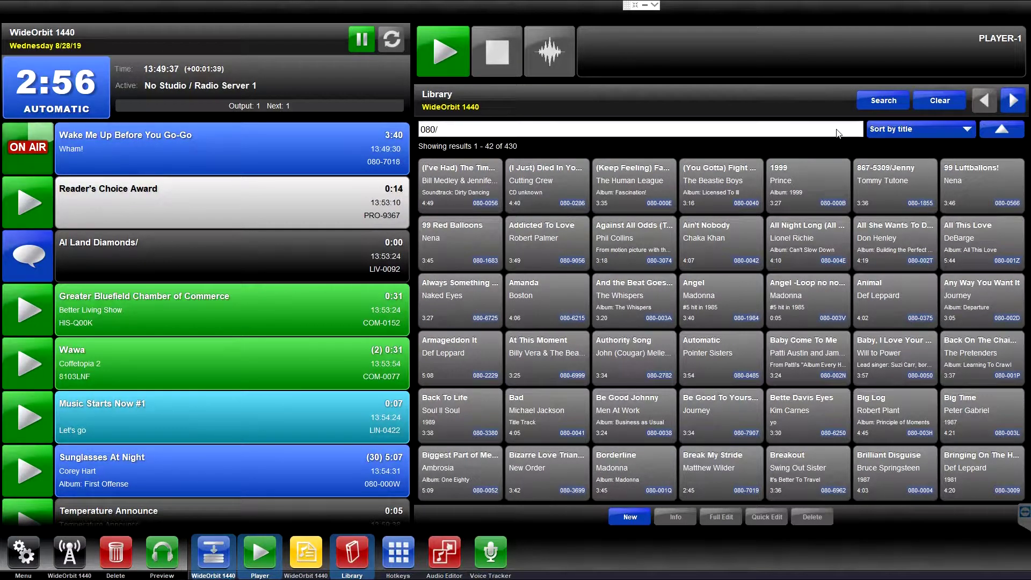
{"action": "key", "text": "Return"}
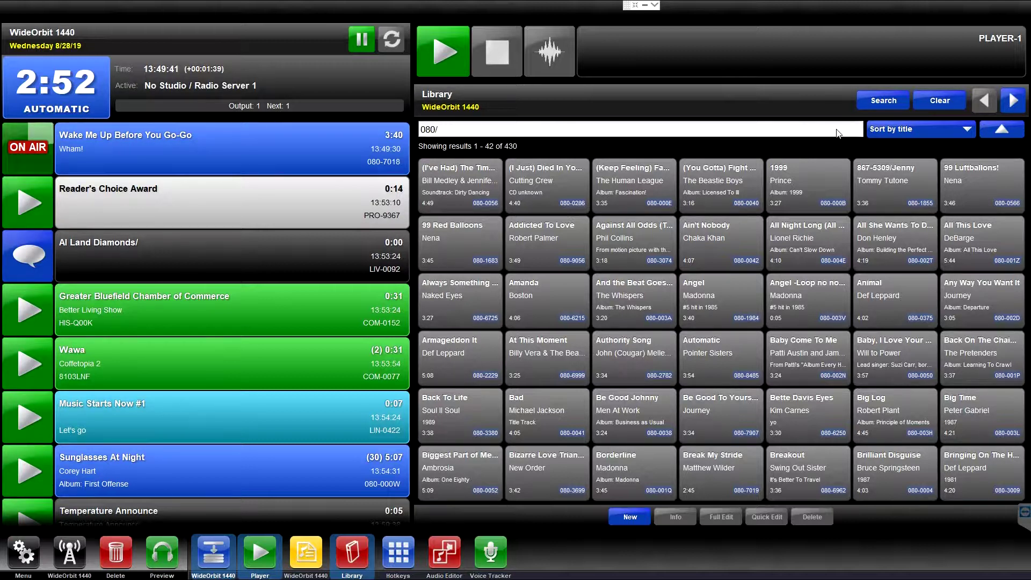
{"action": "type", "text": "3:"}
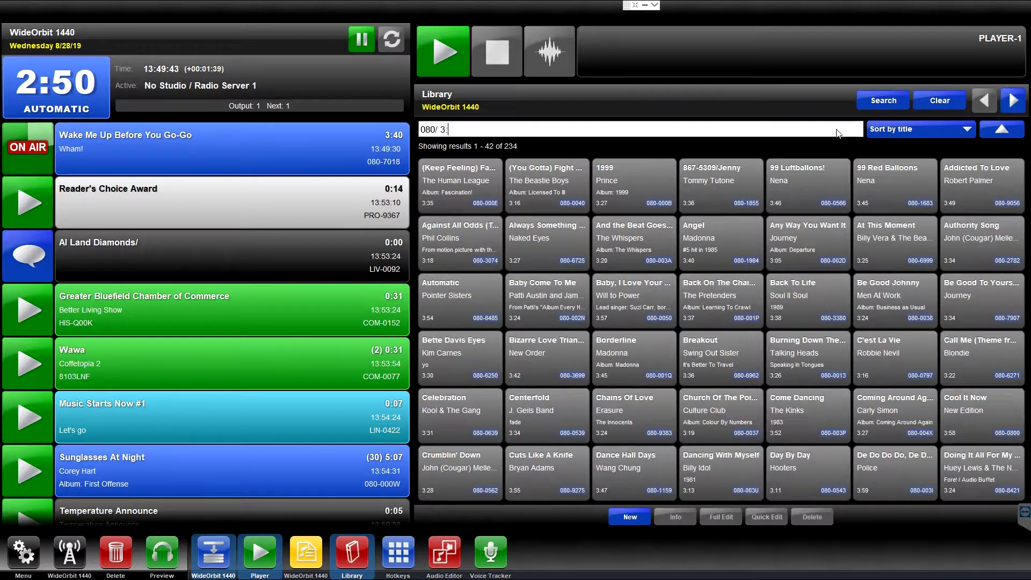
{"action": "type", "text": "00-3"}
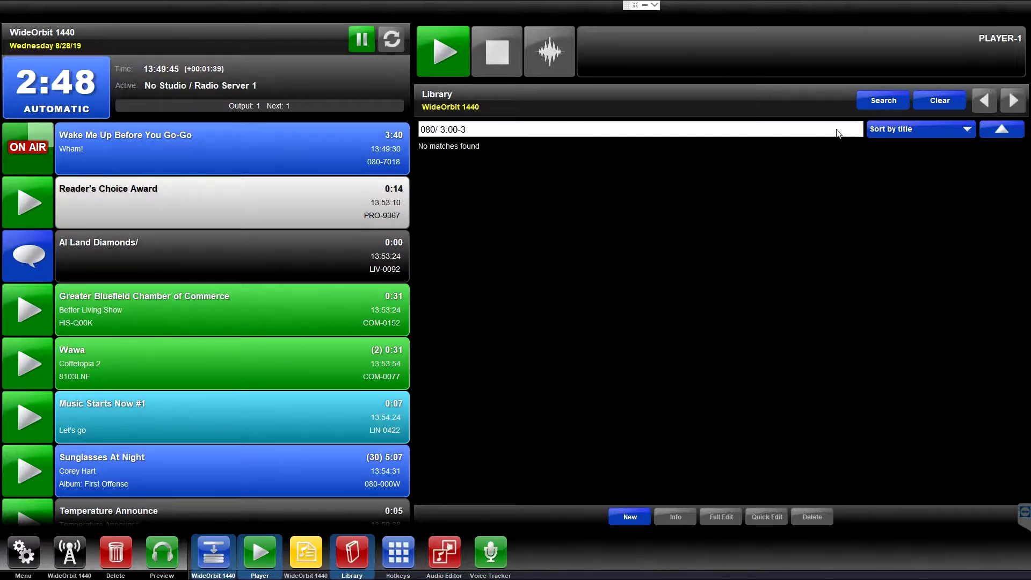
{"action": "type", "text": ":30"}
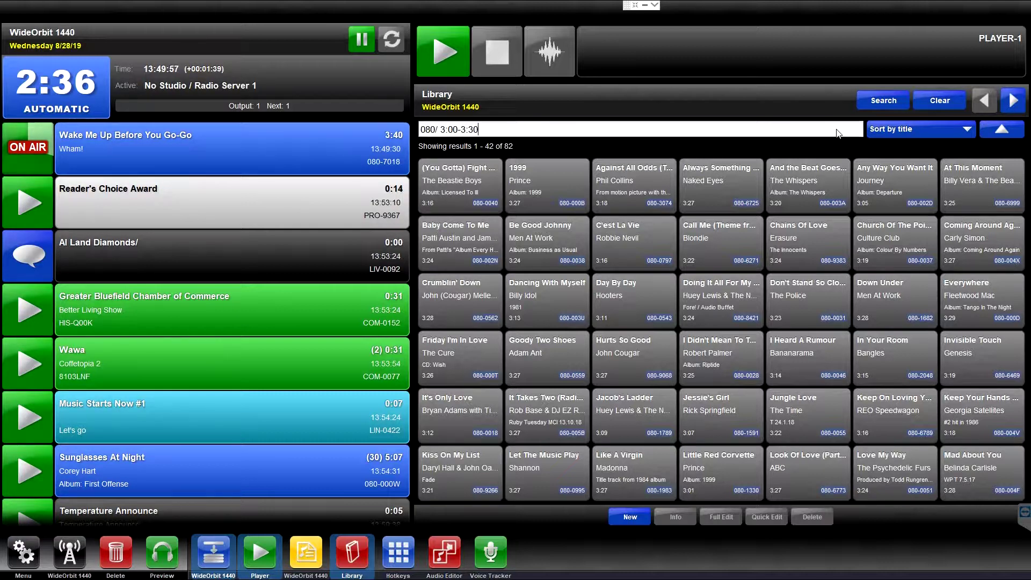
Sort the results by length and insert Sweet Dreams above Reader's Choice Award
{"action": "left_click", "coordinate": [901, 130]}
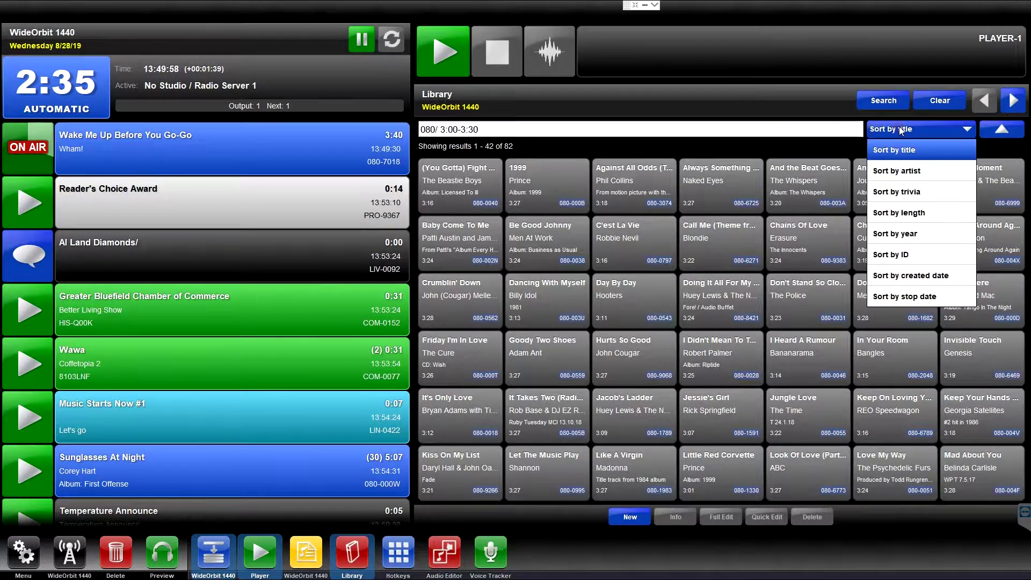
{"action": "left_click", "coordinate": [916, 223]}
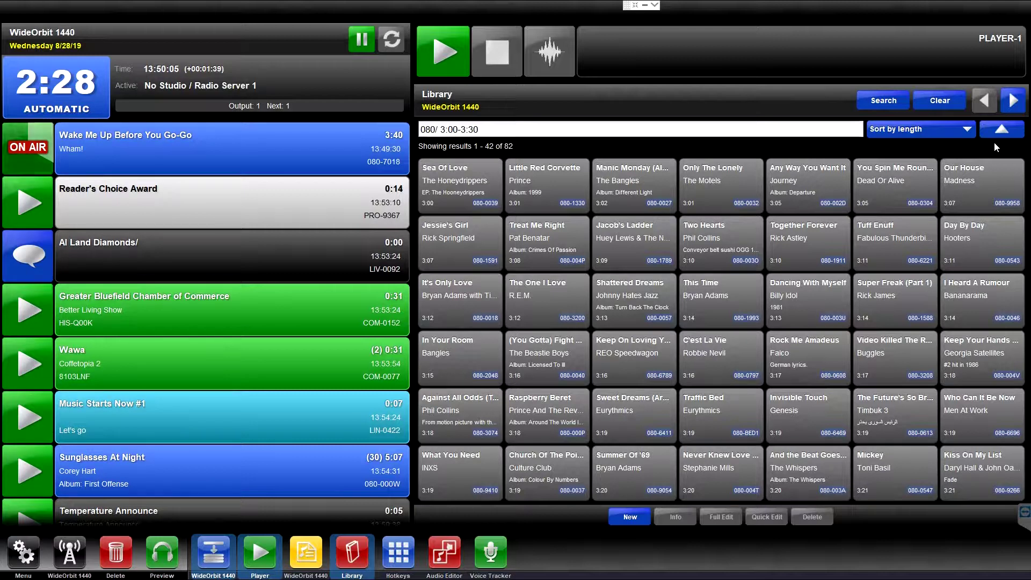
{"action": "left_click", "coordinate": [690, 438]}
{"action": "left_click", "coordinate": [659, 433]}
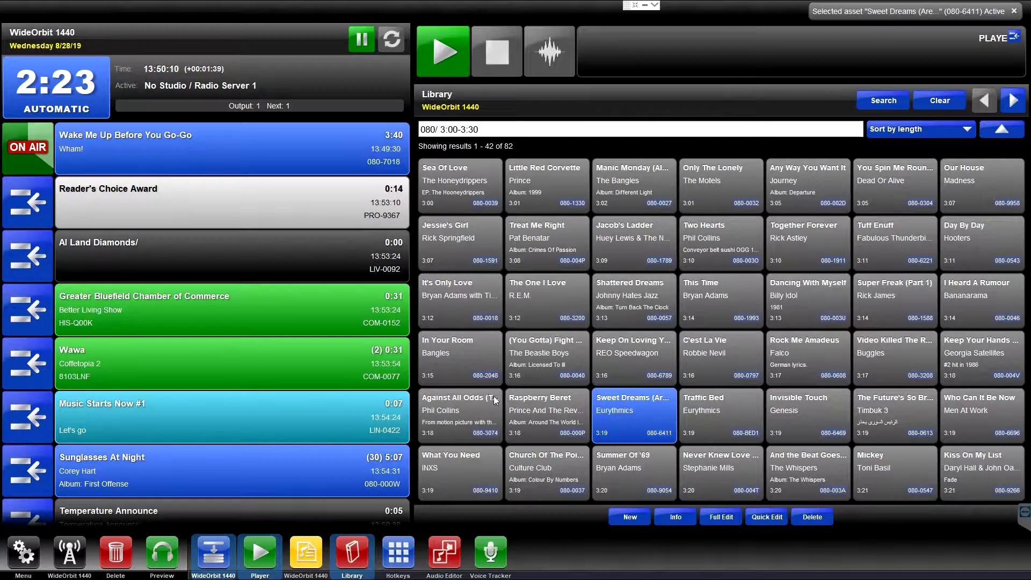
{"action": "left_click", "coordinate": [36, 218]}
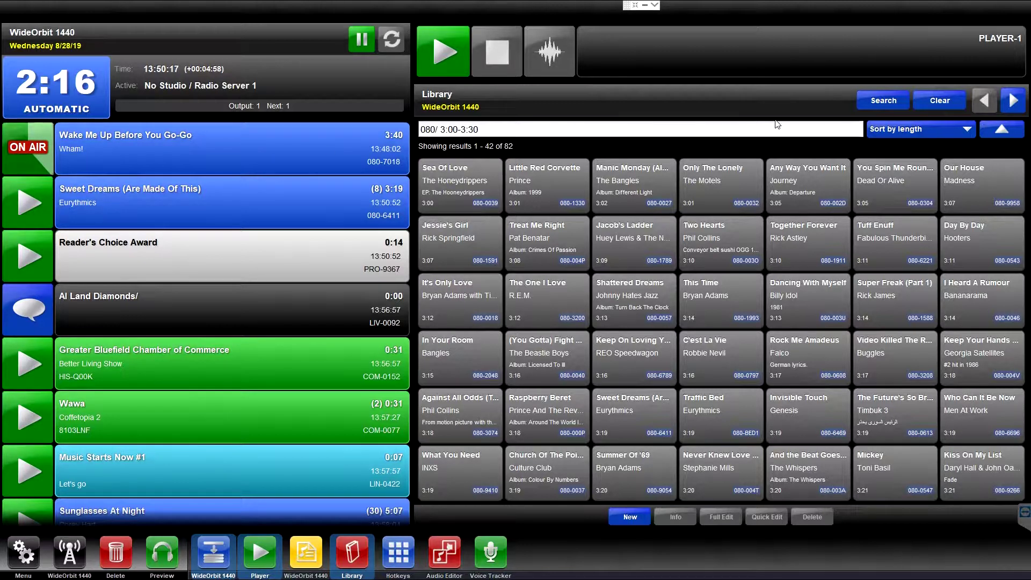
Clear the search, search for 'Prince', and select When Doves Cry from the results
{"action": "left_click", "coordinate": [935, 109]}
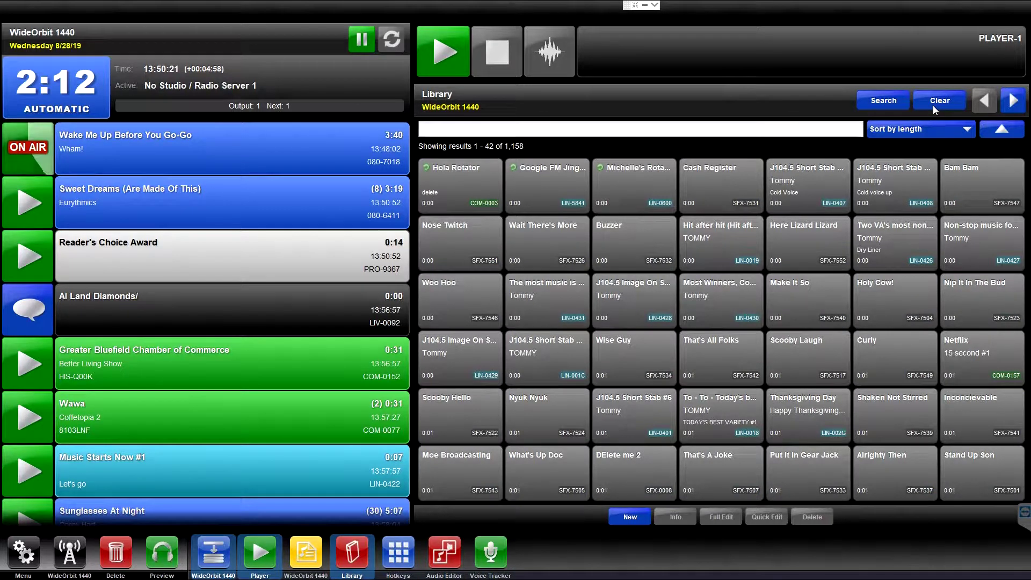
{"action": "left_click", "coordinate": [778, 129]}
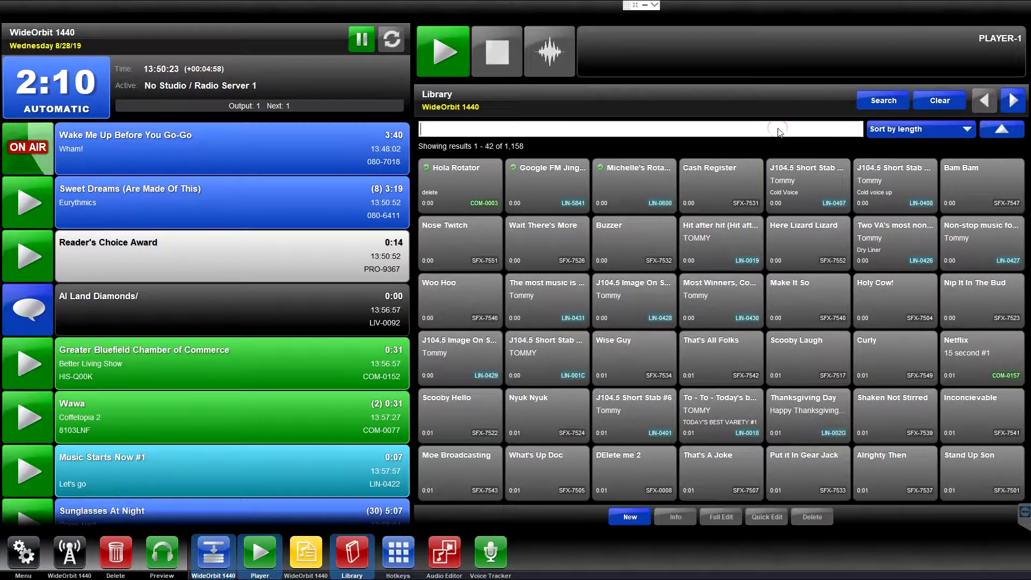
{"action": "type", "text": "Prince"}
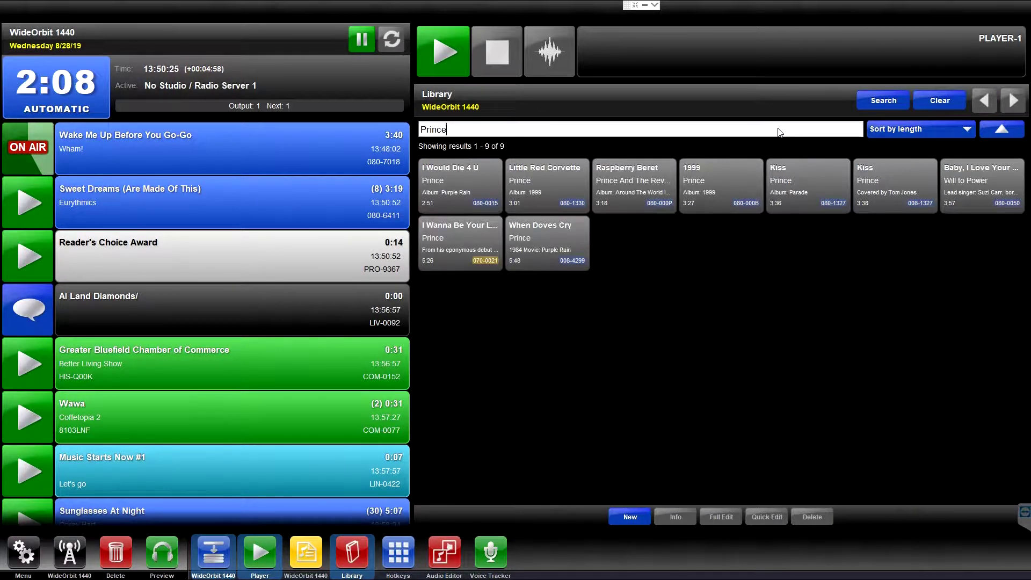
{"action": "left_click", "coordinate": [565, 242]}
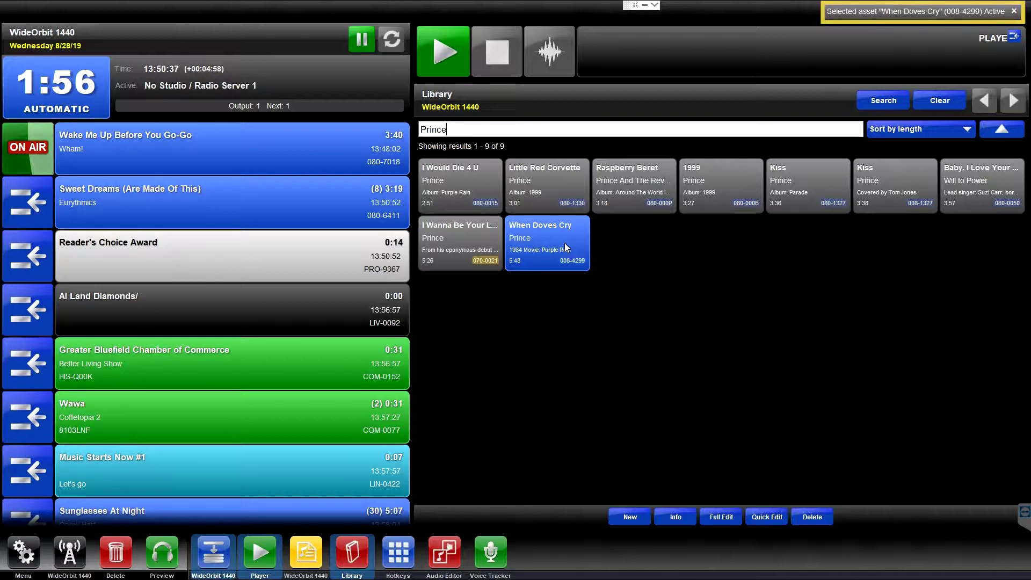
In the WideOrbit 1440 log, jump to Now and insert When Doves Cry before Reader's Choice Award
{"action": "left_click", "coordinate": [318, 544]}
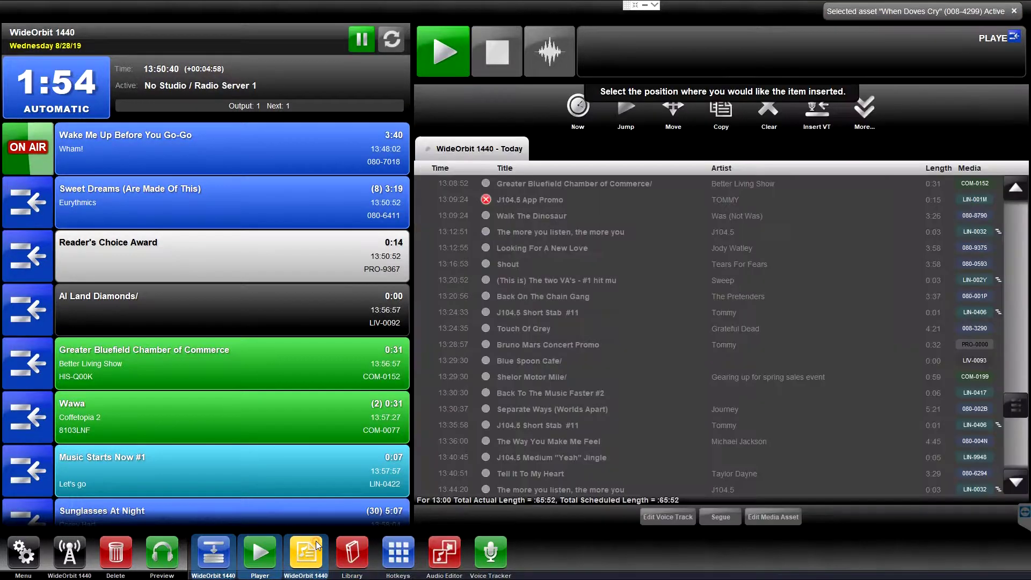
{"action": "left_click", "coordinate": [579, 107]}
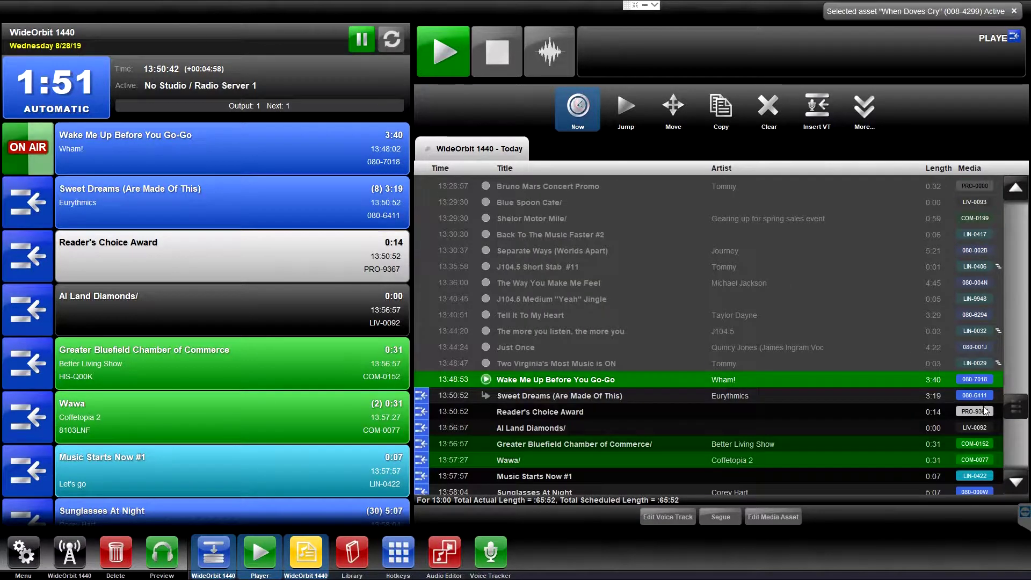
{"action": "left_click", "coordinate": [1015, 483]}
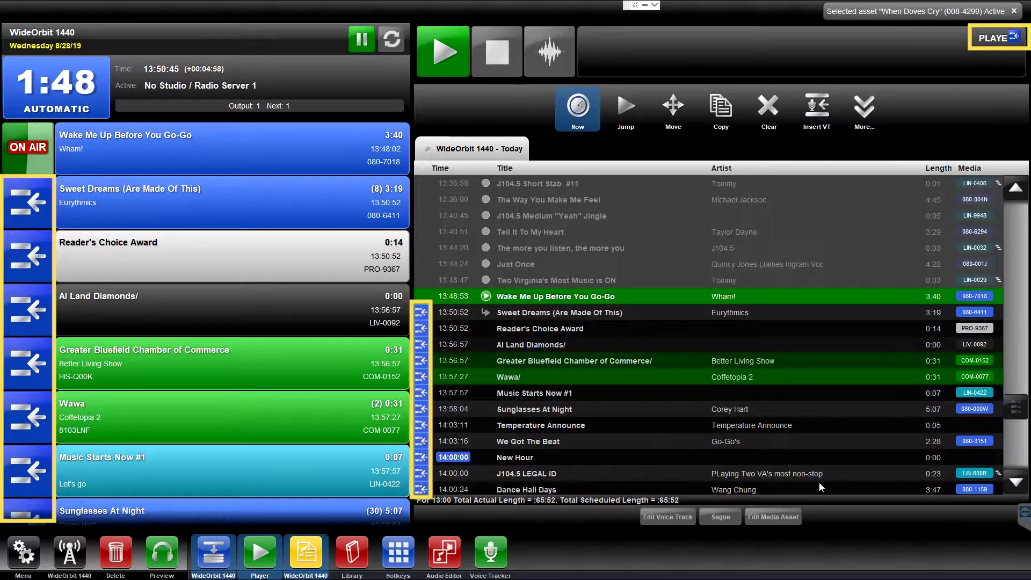
{"action": "left_click", "coordinate": [422, 331]}
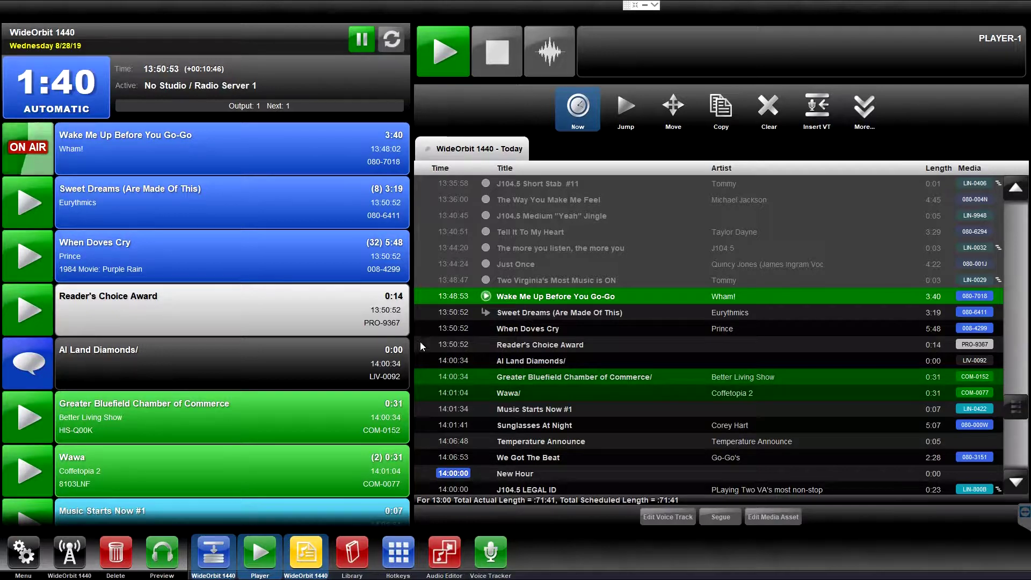
Reselect When Doves Cry, open the Sound Effects hotkeys, and toggle edit mode on then off
{"action": "left_click", "coordinate": [350, 558]}
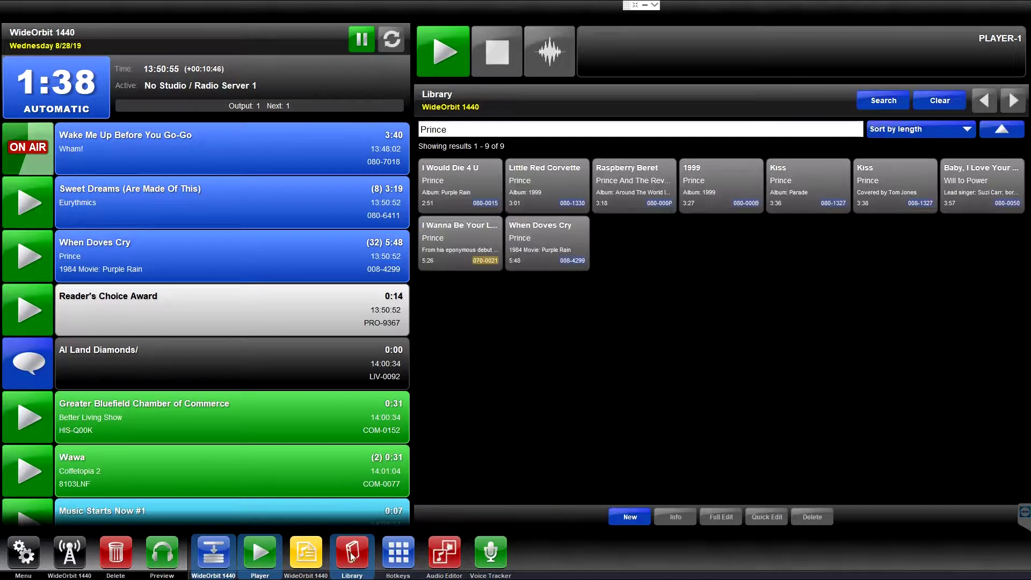
{"action": "left_click", "coordinate": [557, 263]}
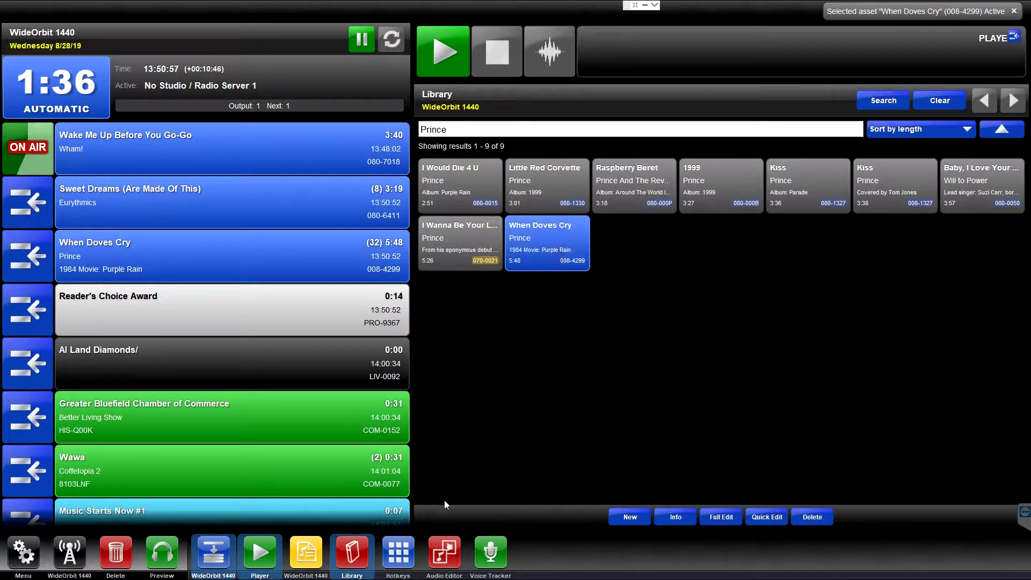
{"action": "left_click", "coordinate": [398, 562]}
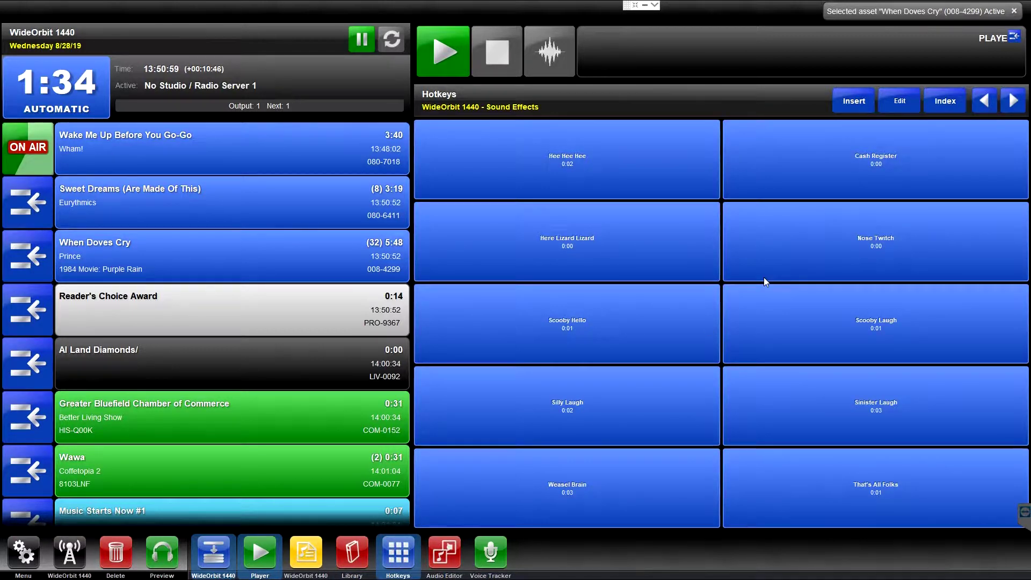
{"action": "left_click", "coordinate": [891, 106]}
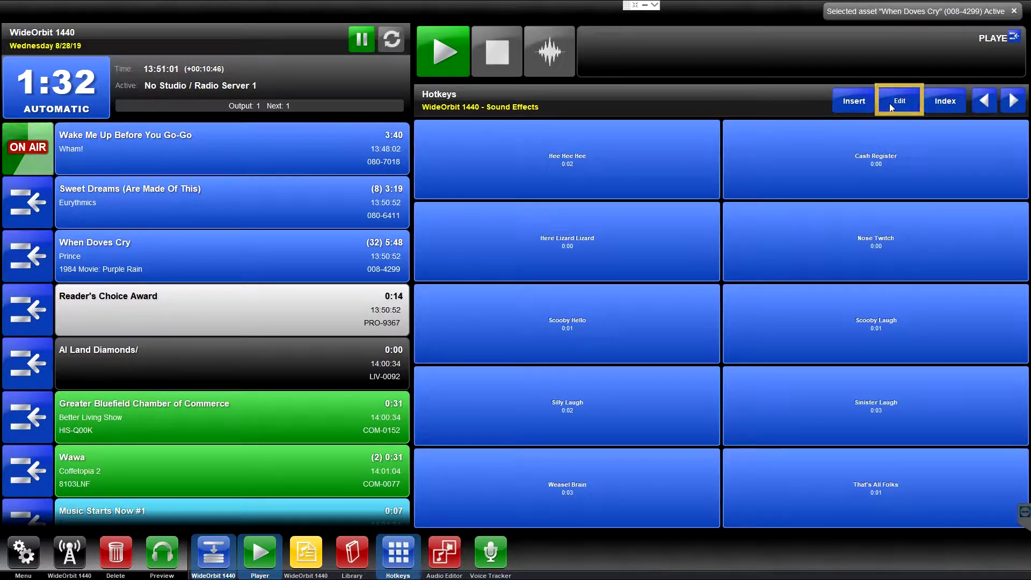
{"action": "left_click", "coordinate": [890, 106]}
{"action": "left_click", "coordinate": [890, 103]}
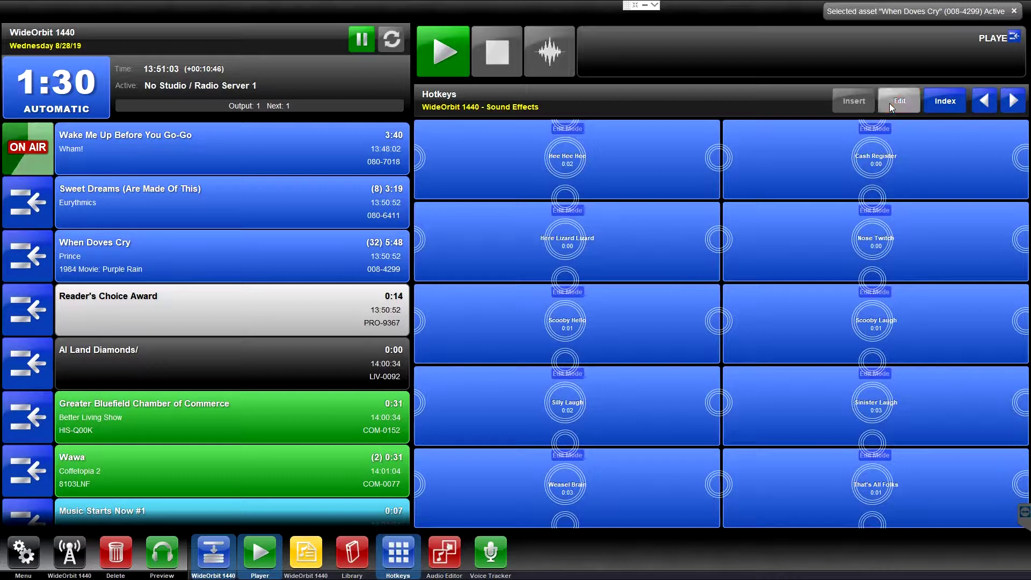
{"action": "left_click", "coordinate": [889, 103]}
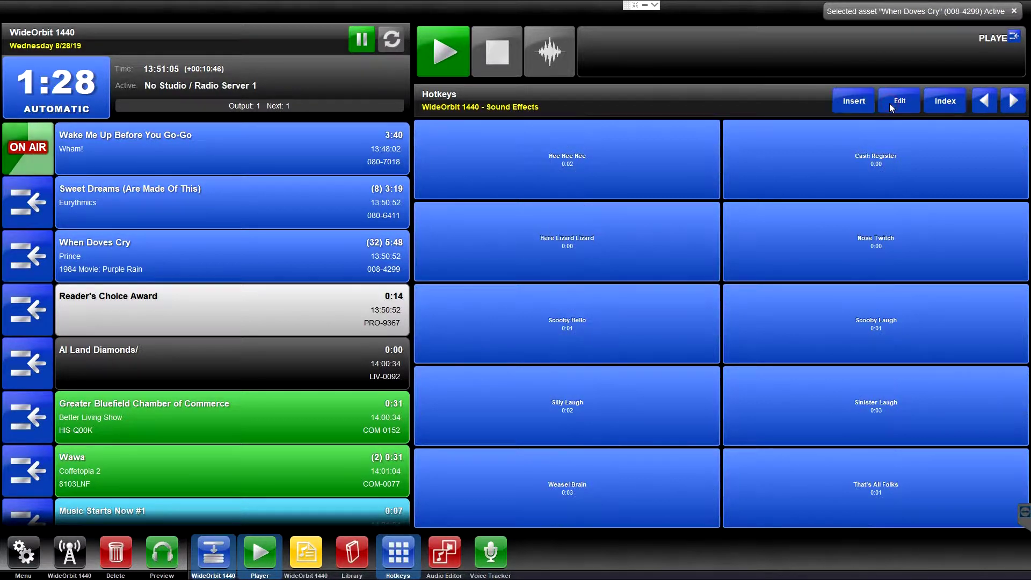
Go back to the Library's Prince results and dismiss the When Doves Cry selection notification
{"action": "left_click", "coordinate": [363, 545]}
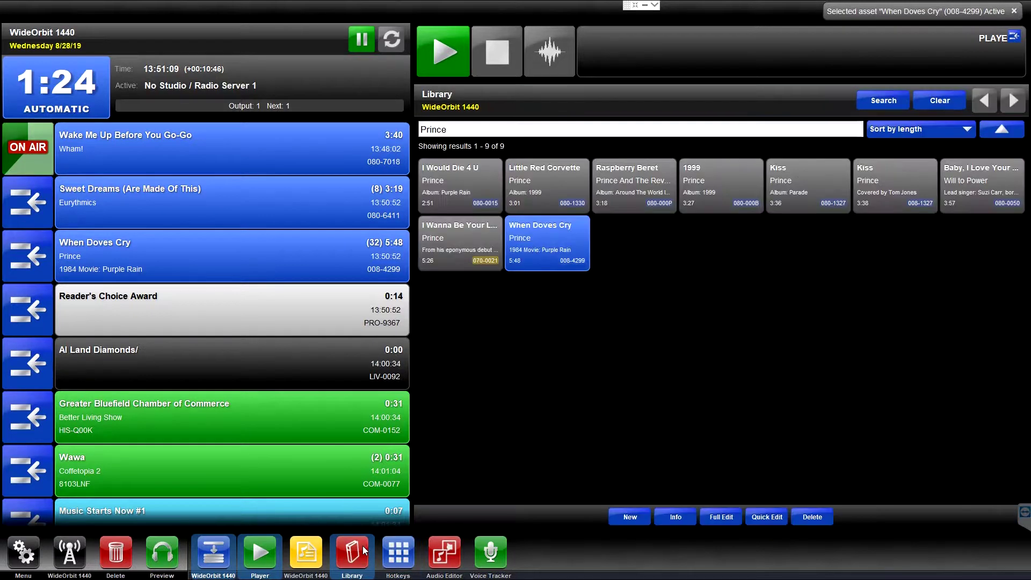
{"action": "left_click", "coordinate": [877, 16]}
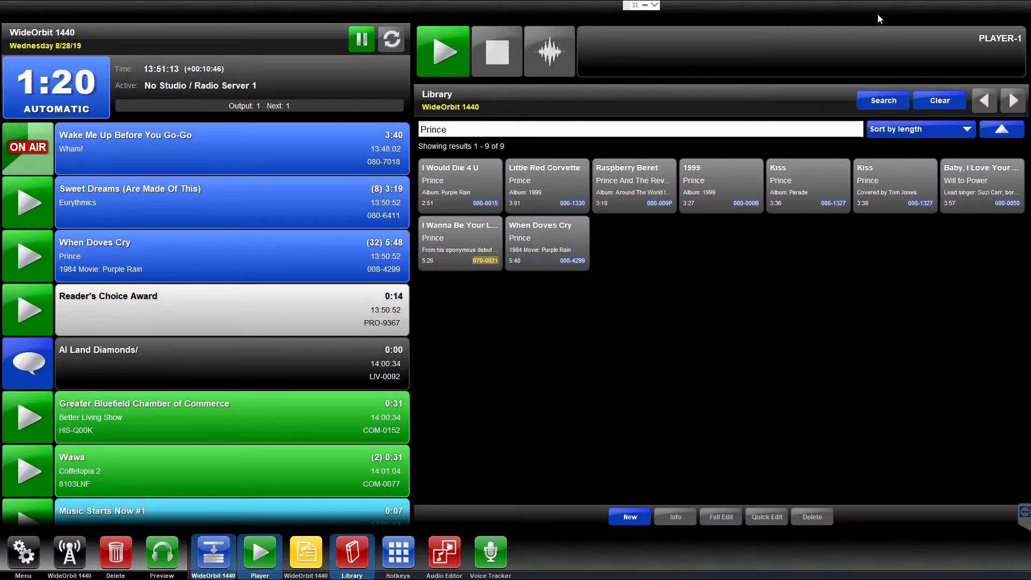